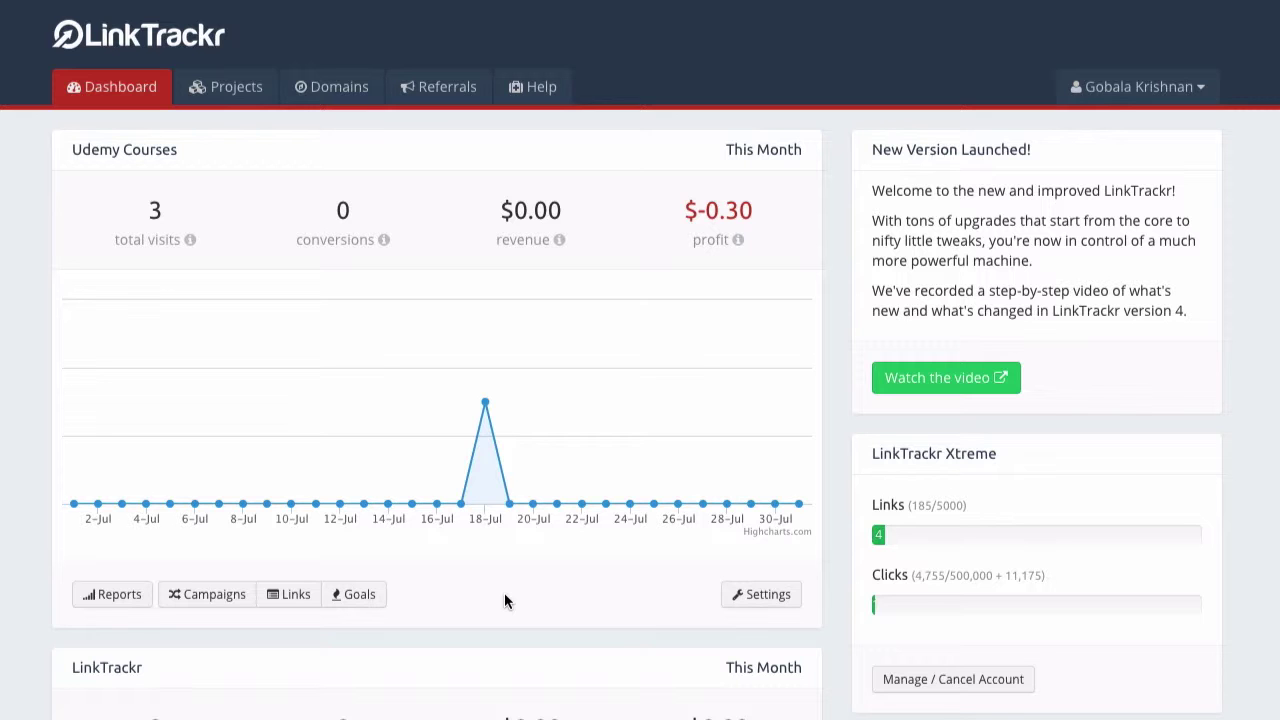
Look over the project statistics on the dashboard, then open the Domains page with its list of domains.
scroll(504, 652, down, 7)
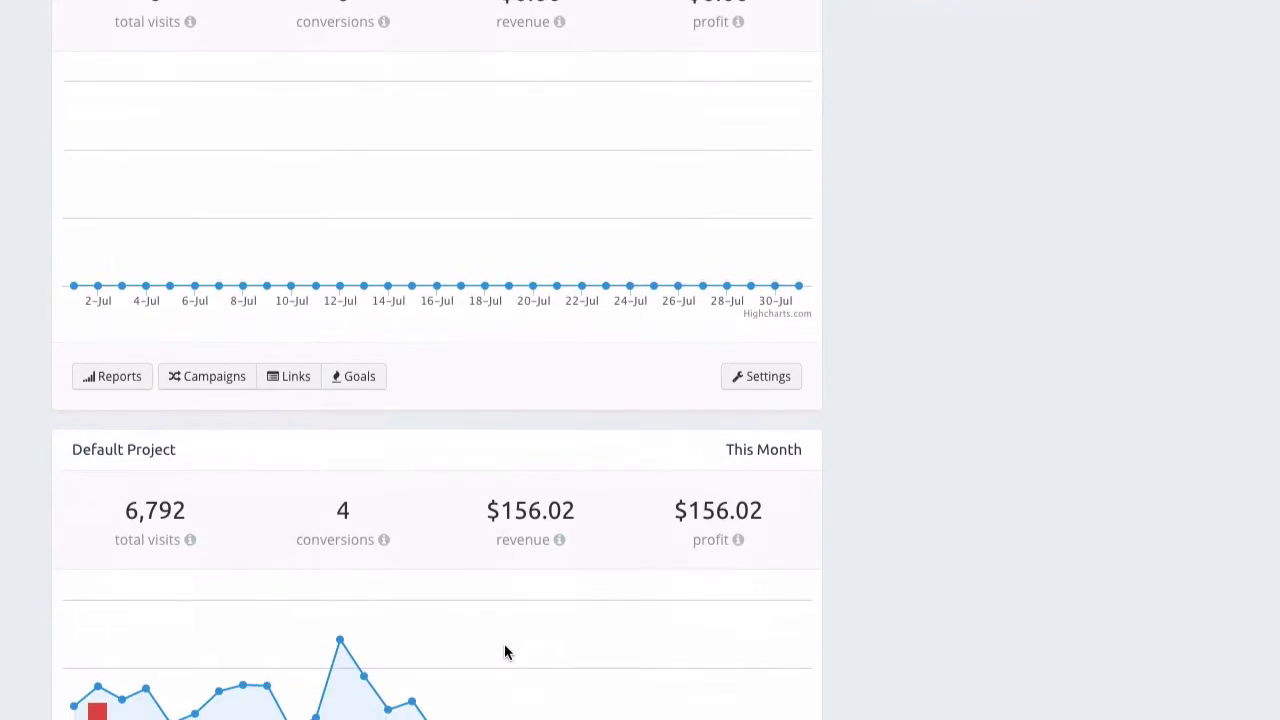
scroll(505, 651, up, 7)
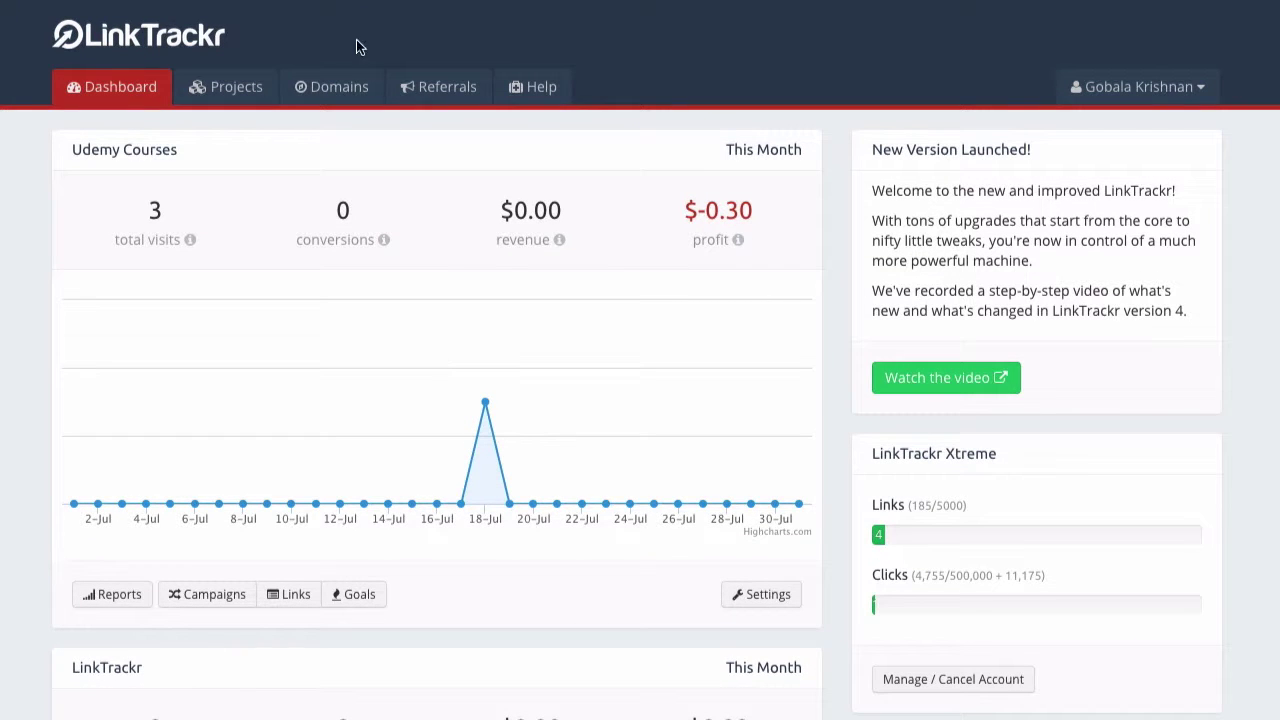
click(341, 95)
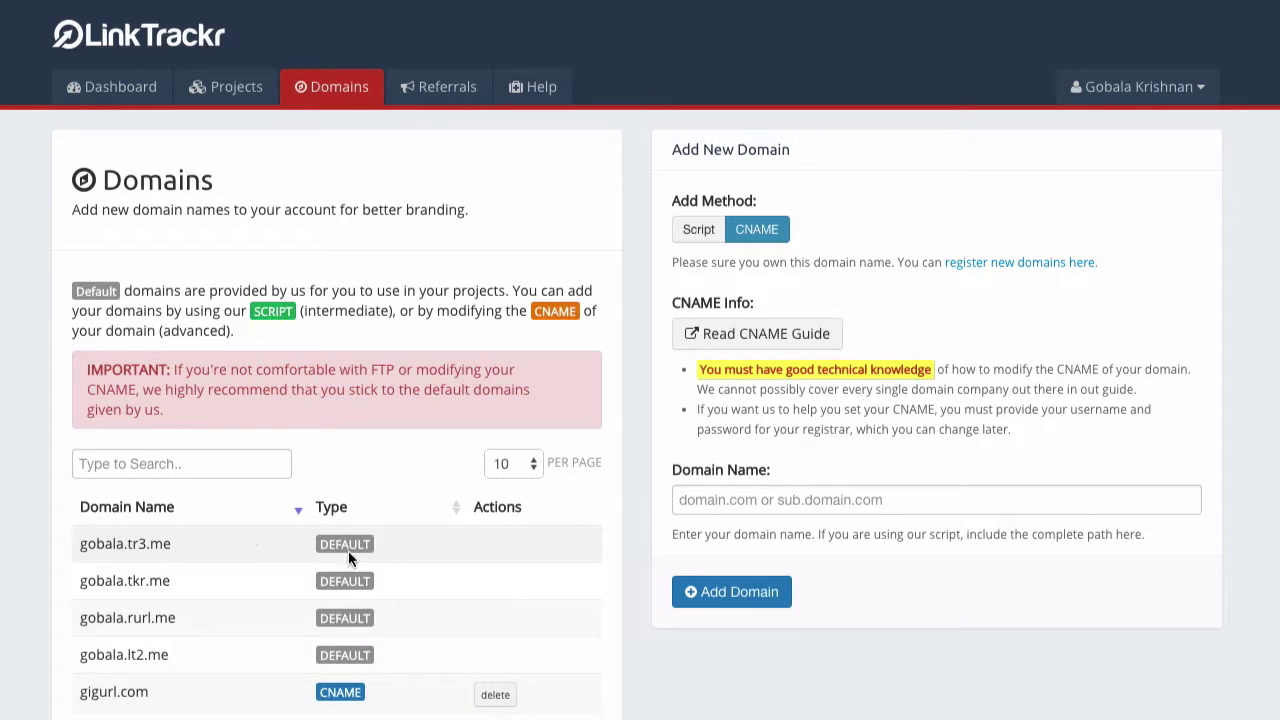
scroll(386, 686, down, 2)
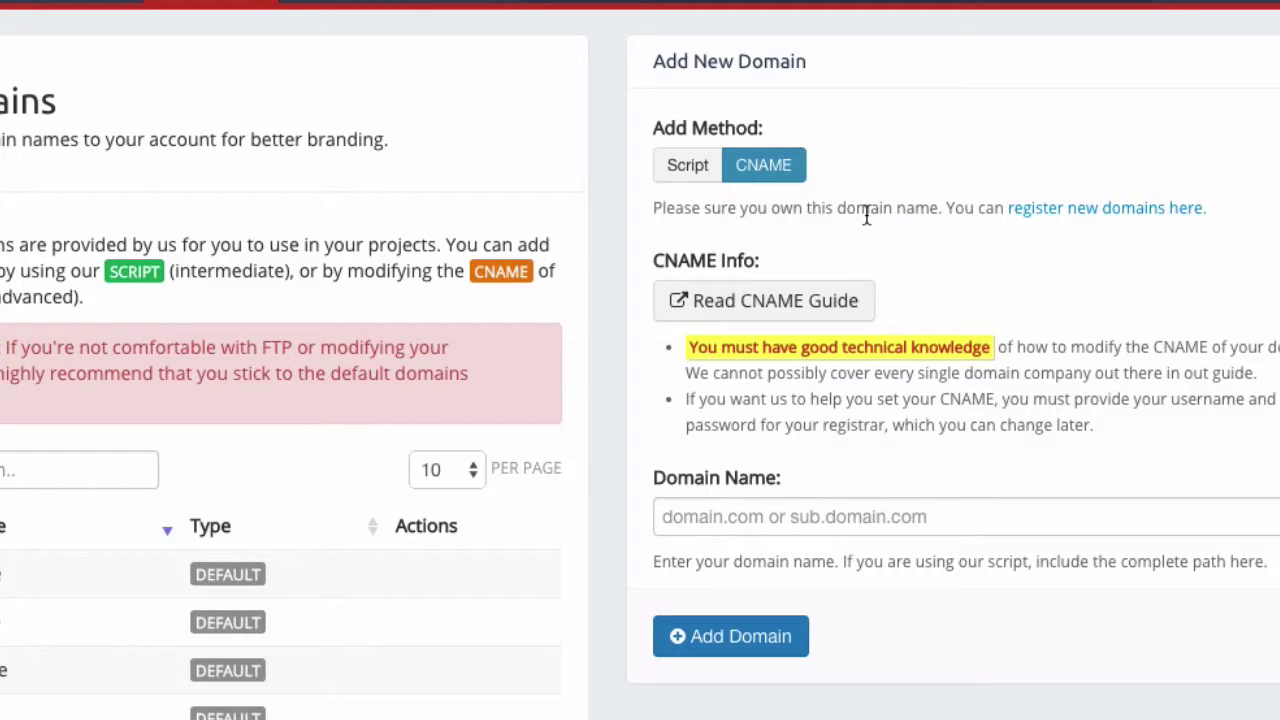
Review the Script add method's instructions for a new domain and switch the add method back to CNAME.
click(689, 167)
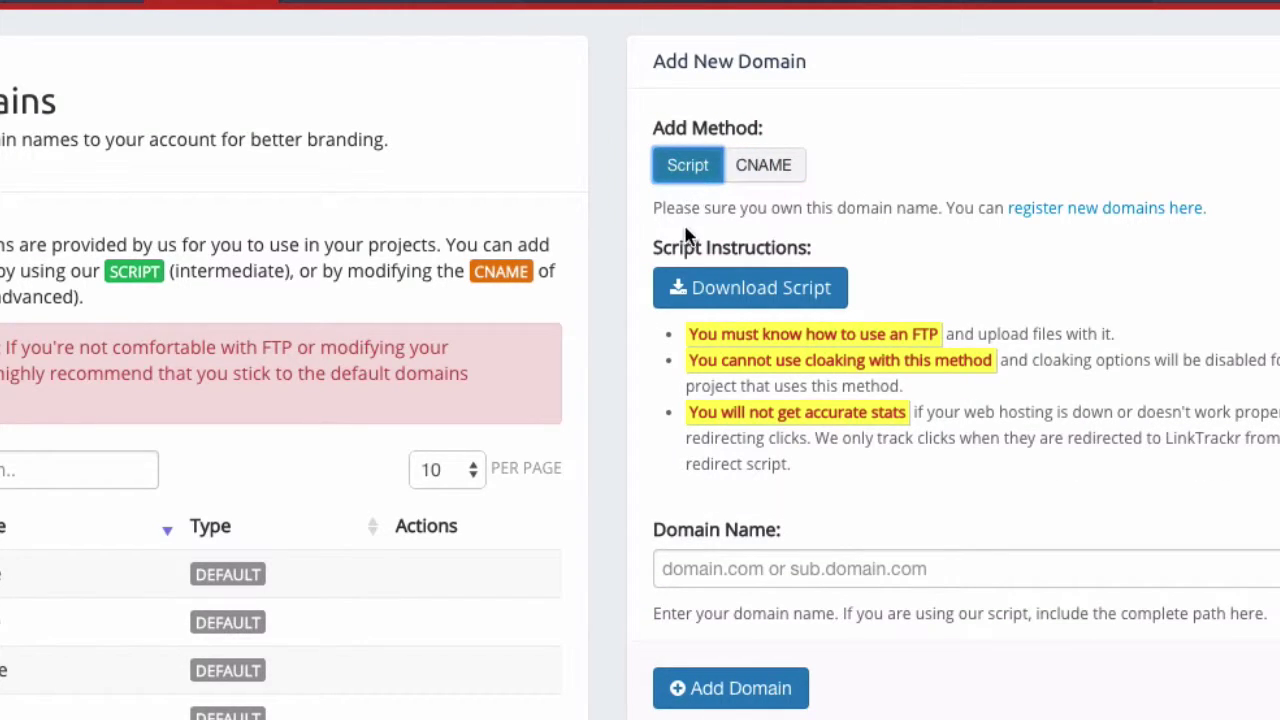
click(735, 297)
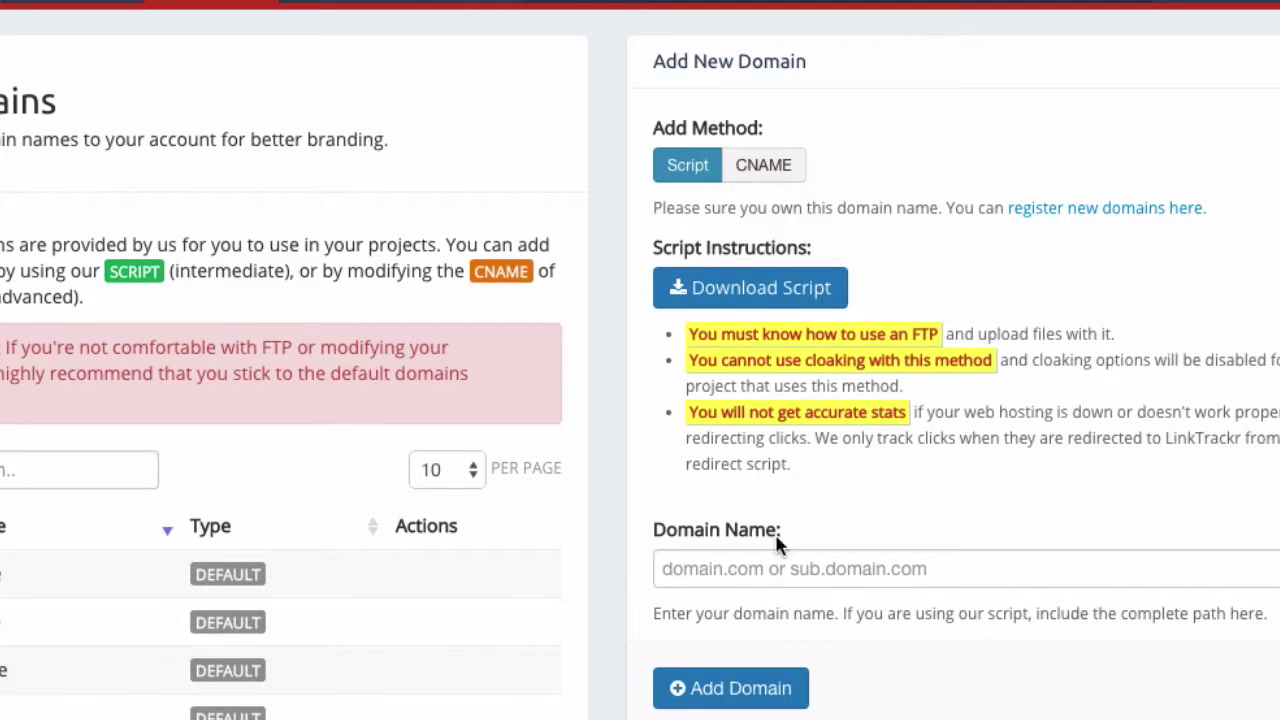
click(762, 168)
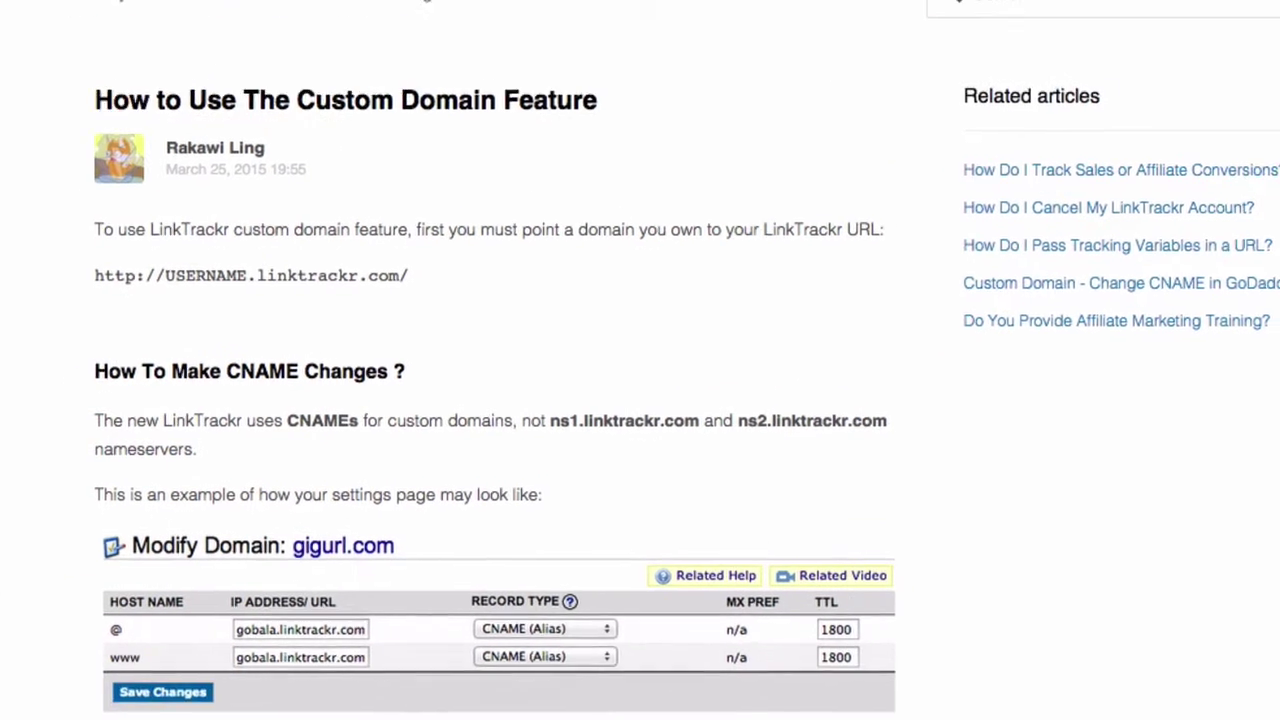
Read the custom domain guide, examining the example CNAME settings, the registrar list and the useful tip.
scroll(26, 545, down, 1)
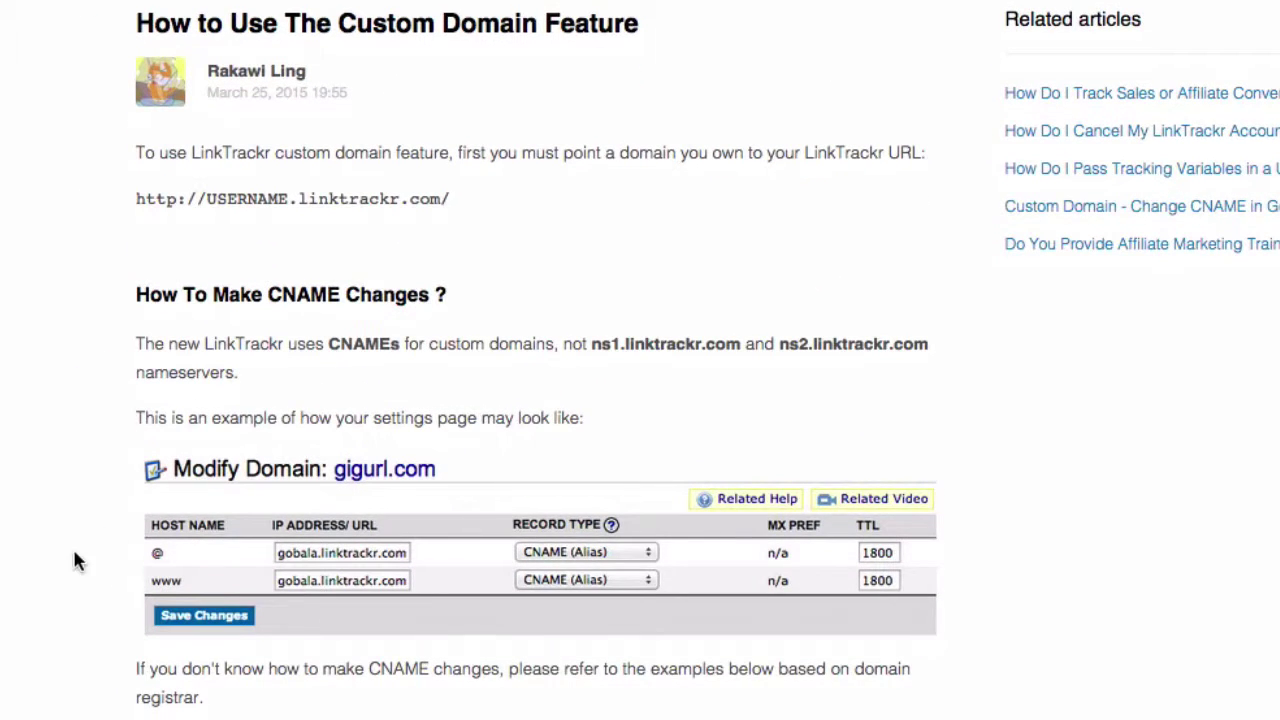
scroll(75, 560, down, 2)
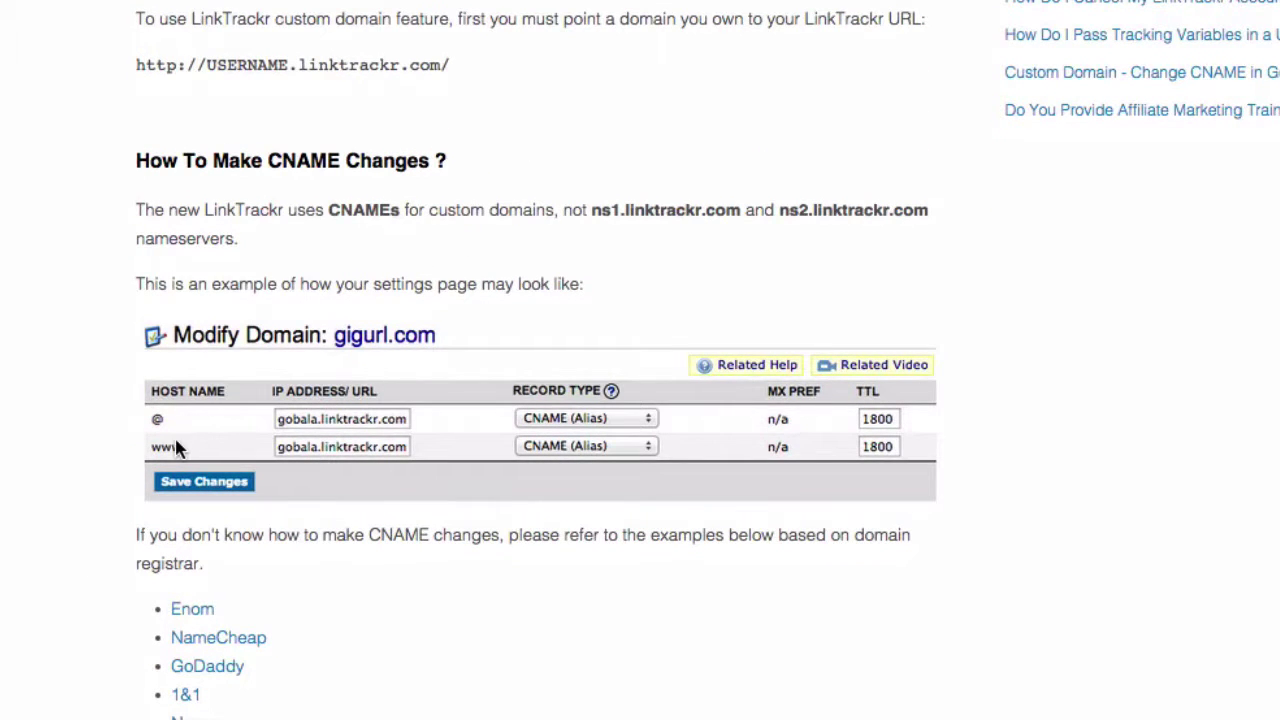
scroll(100, 523, down, 6)
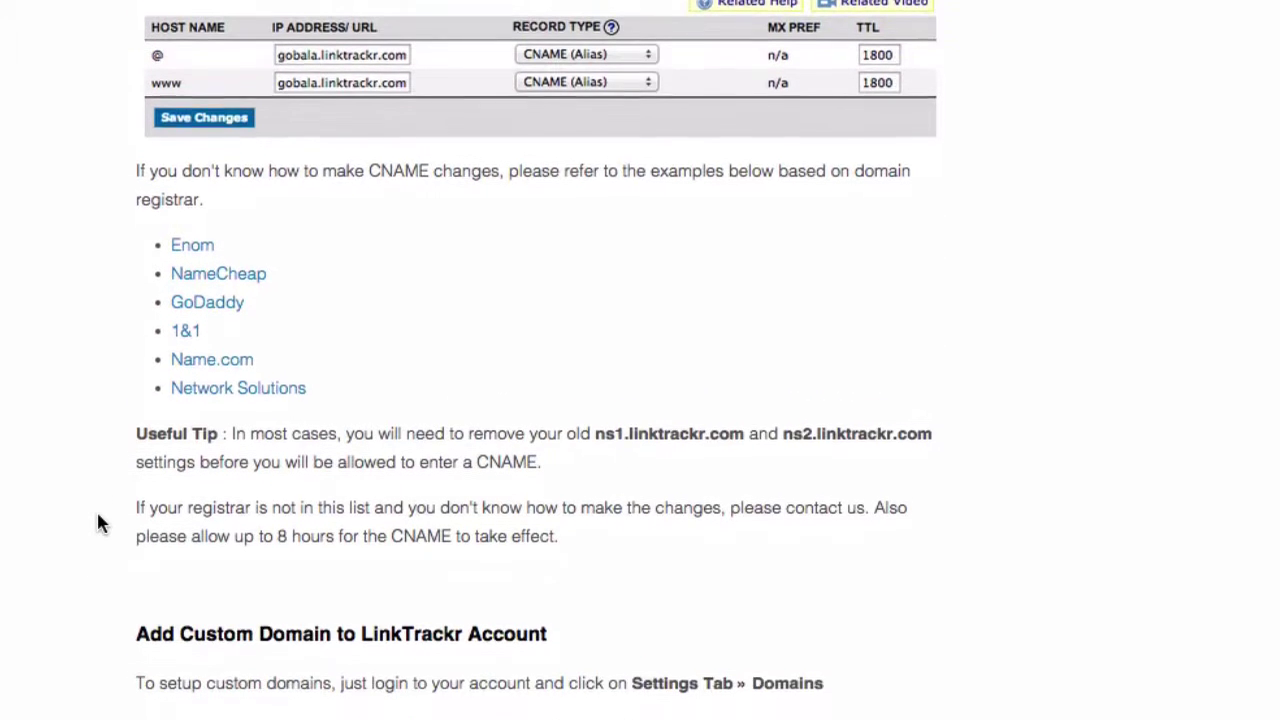
scroll(97, 516, down, 1)
scroll(97, 516, up, 2)
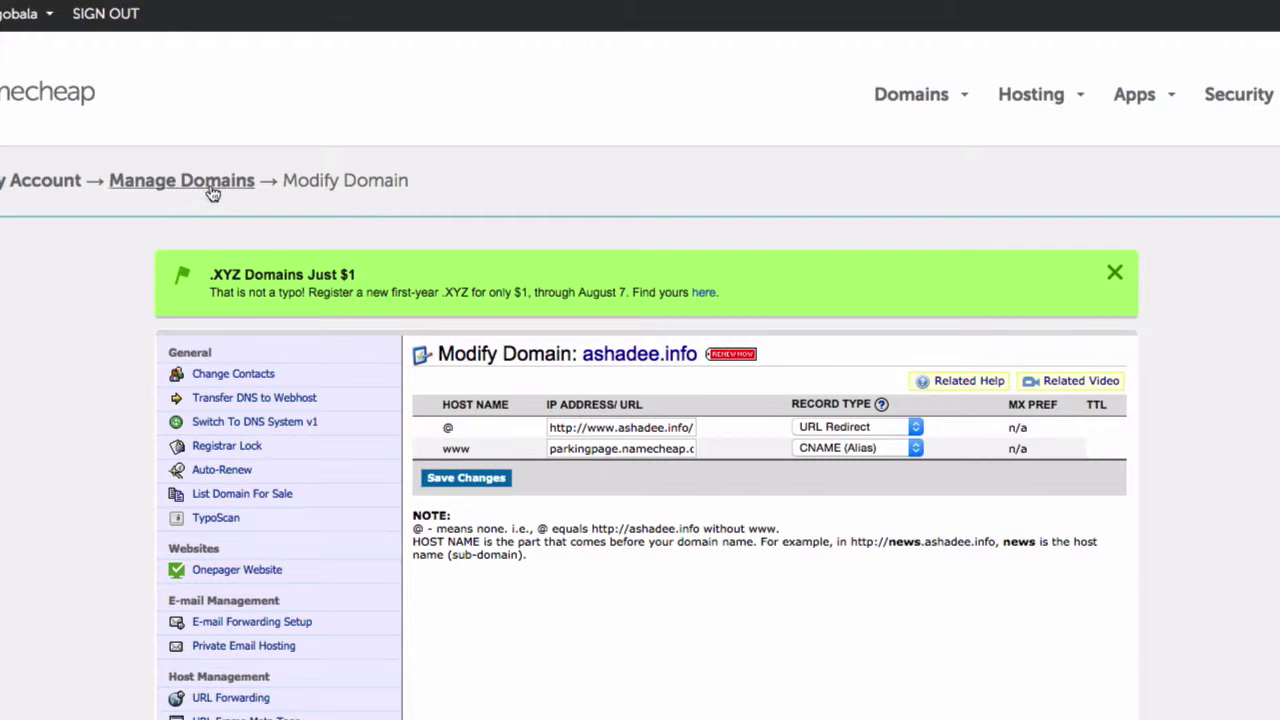
In Namecheap, go to the list of managed domains and open ashadee.info for modification.
click(212, 190)
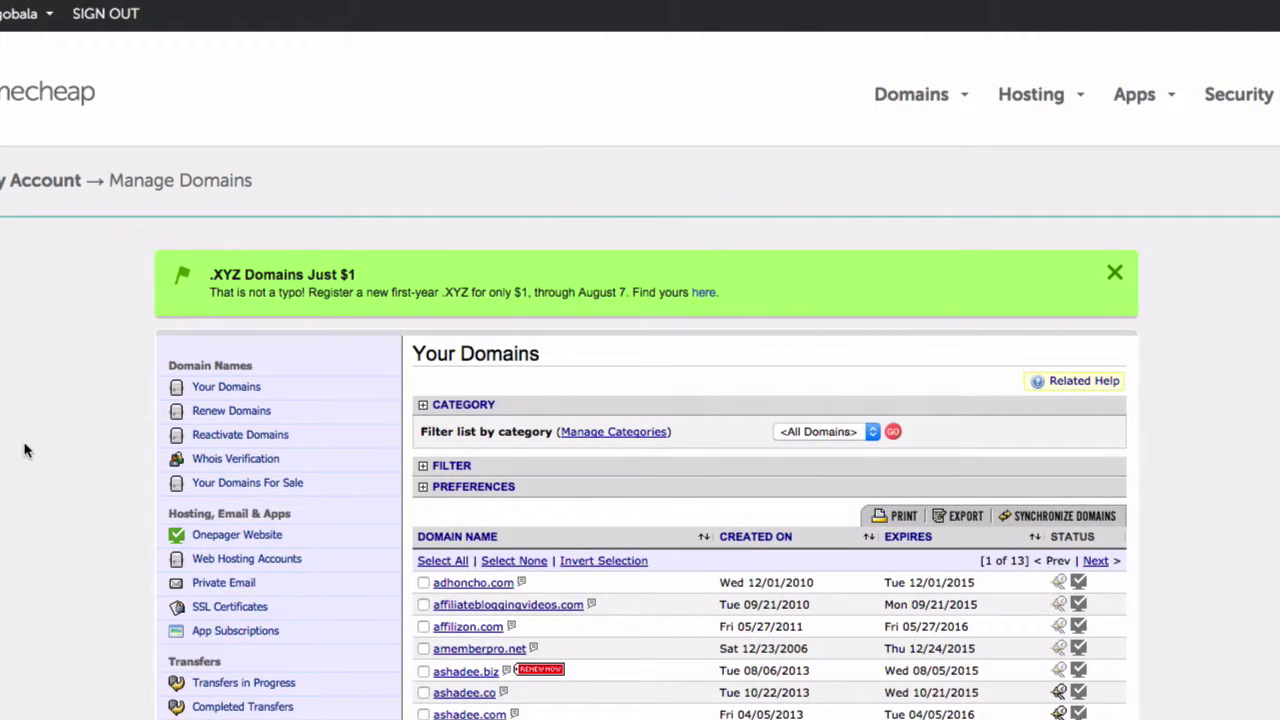
scroll(46, 574, down, 3)
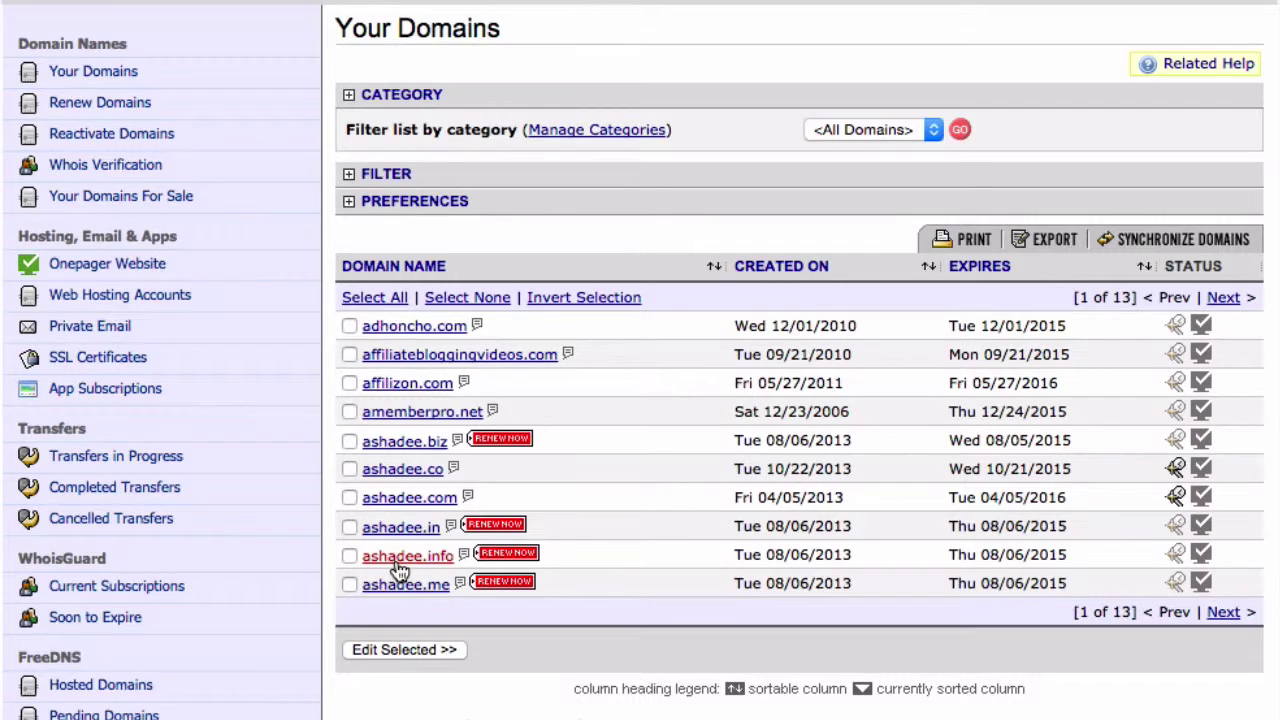
click(398, 563)
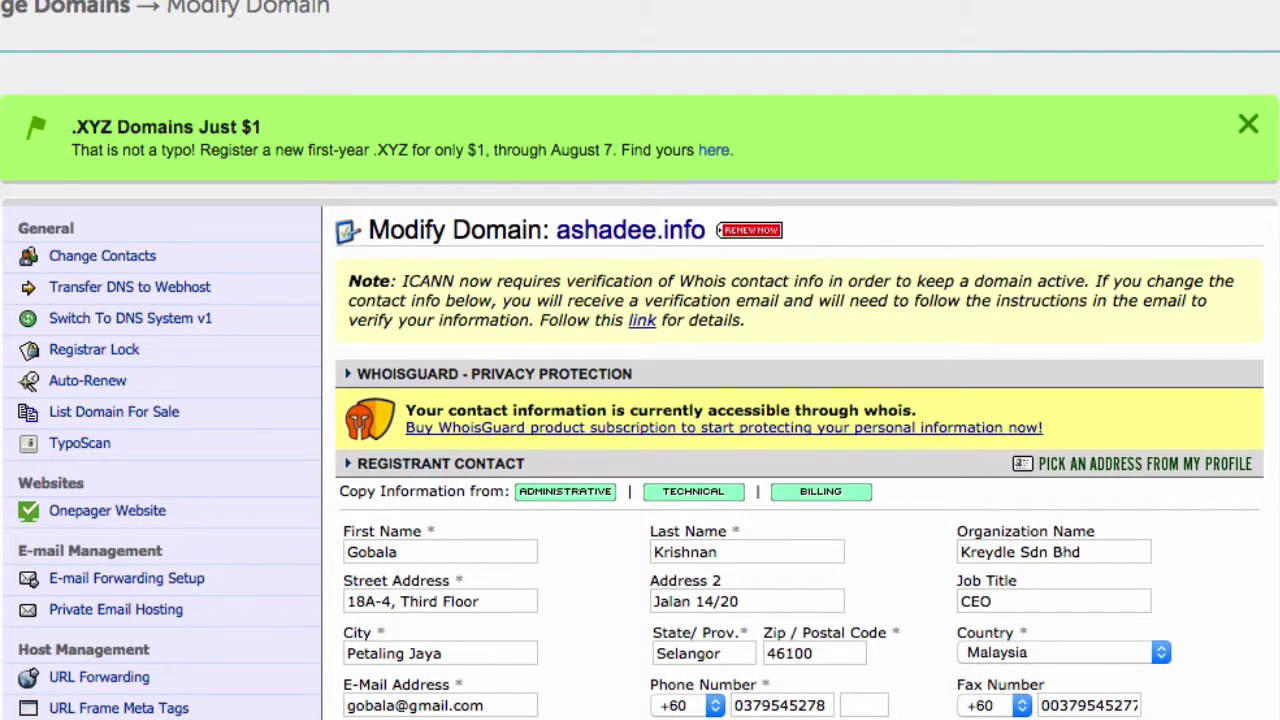
Open the Transfer DNS to Webhost settings of ashadee.info and examine the custom nameserver options.
scroll(640, 400, down, 3)
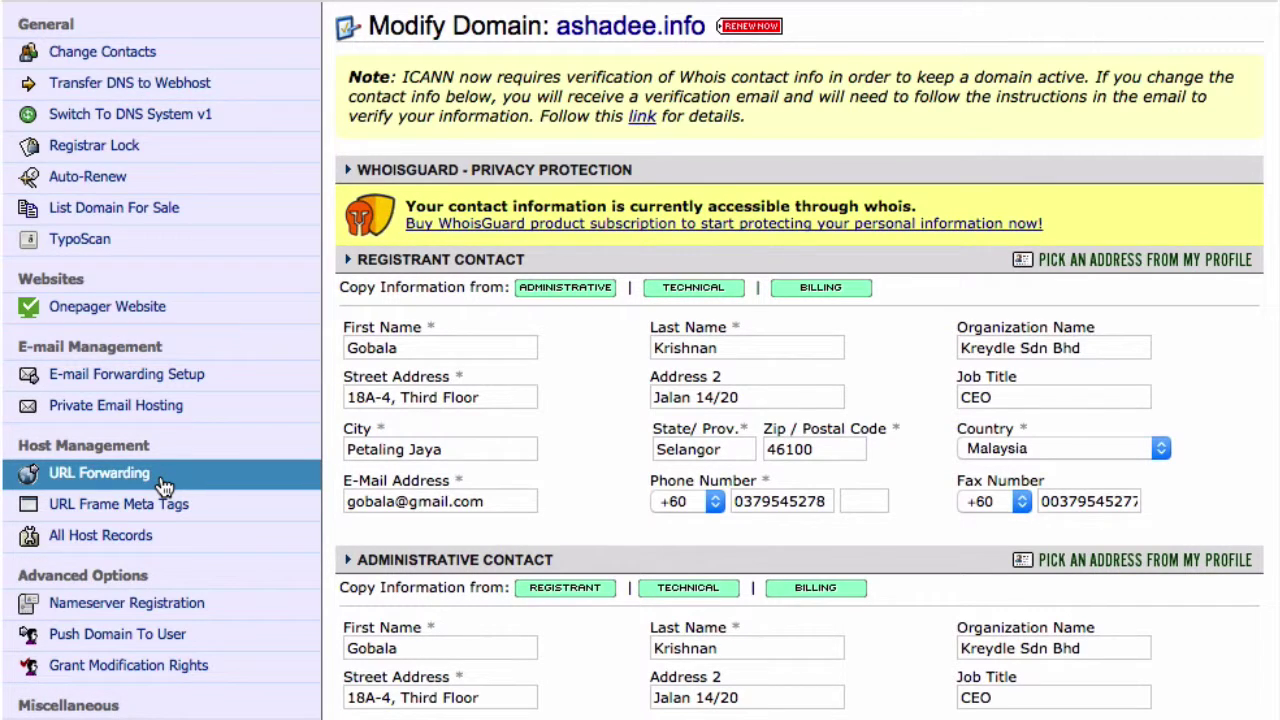
click(137, 100)
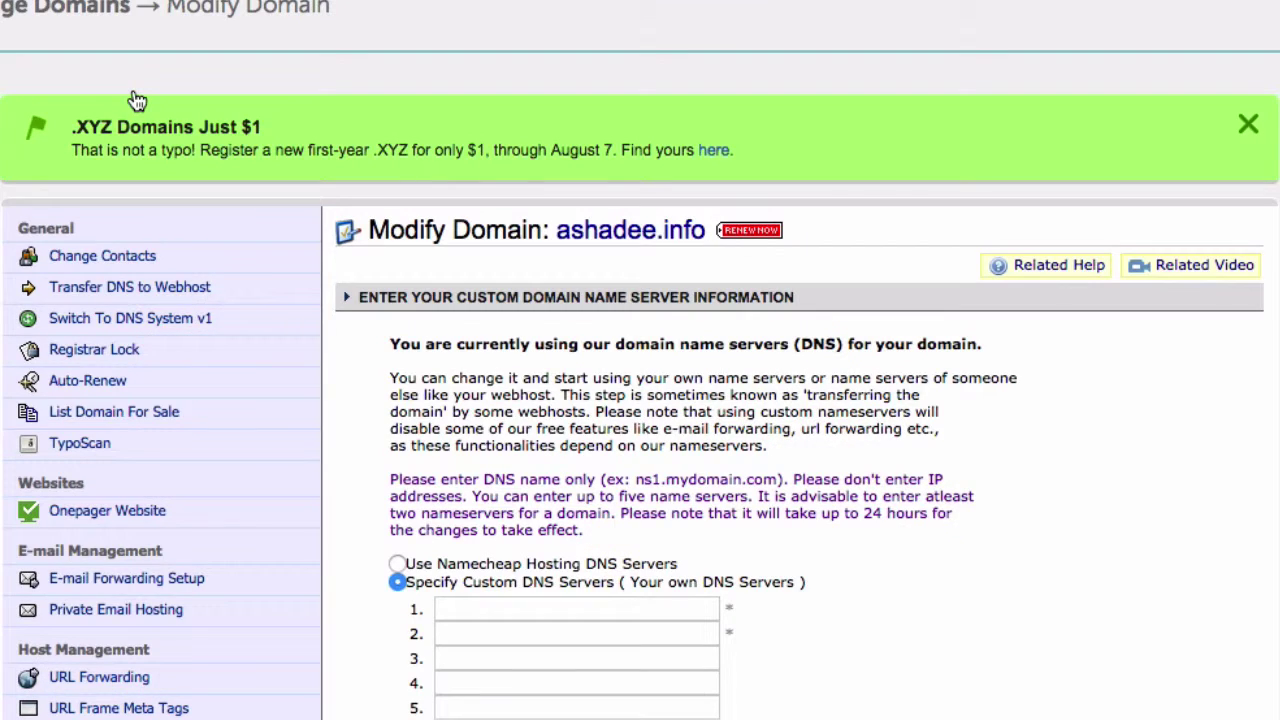
scroll(640, 400, down, 4)
scroll(640, 400, down, 2)
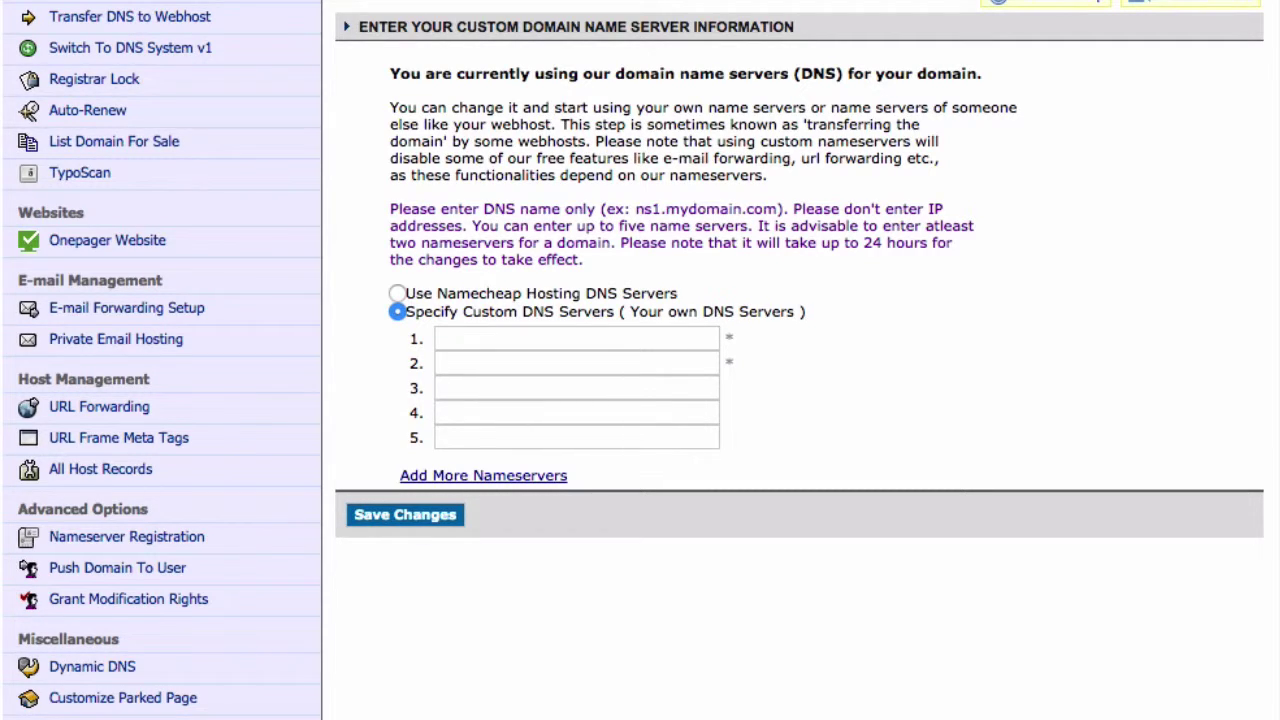
Open all host records of ashadee.info and set the @ and www addresses to the account's linktrackr.com subdomain.
click(105, 418)
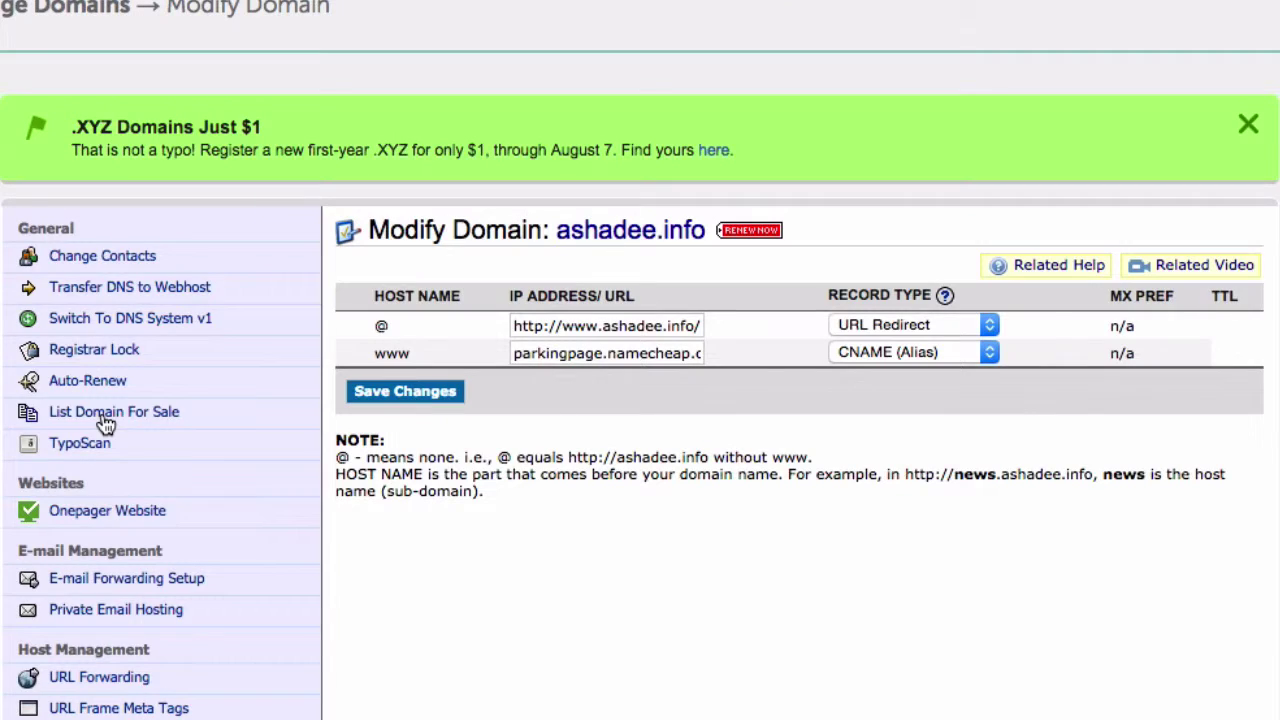
click(533, 327)
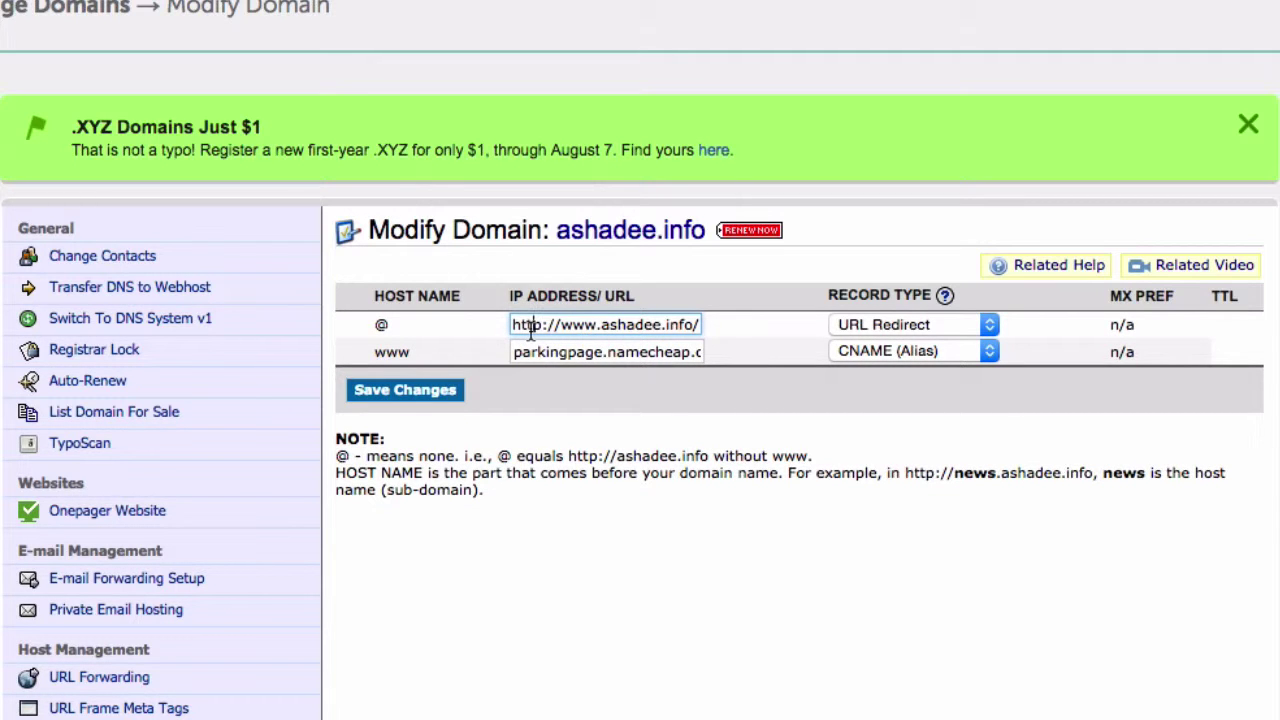
triple_click(533, 330)
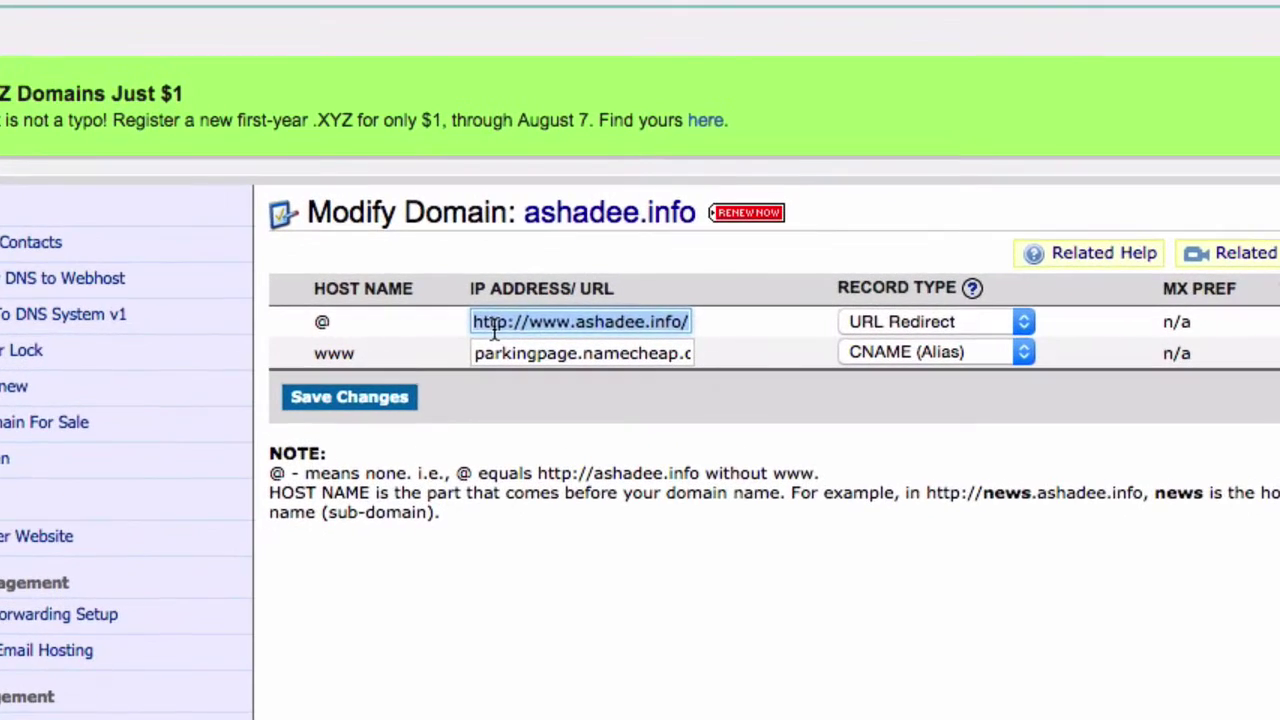
key(BackSpace)
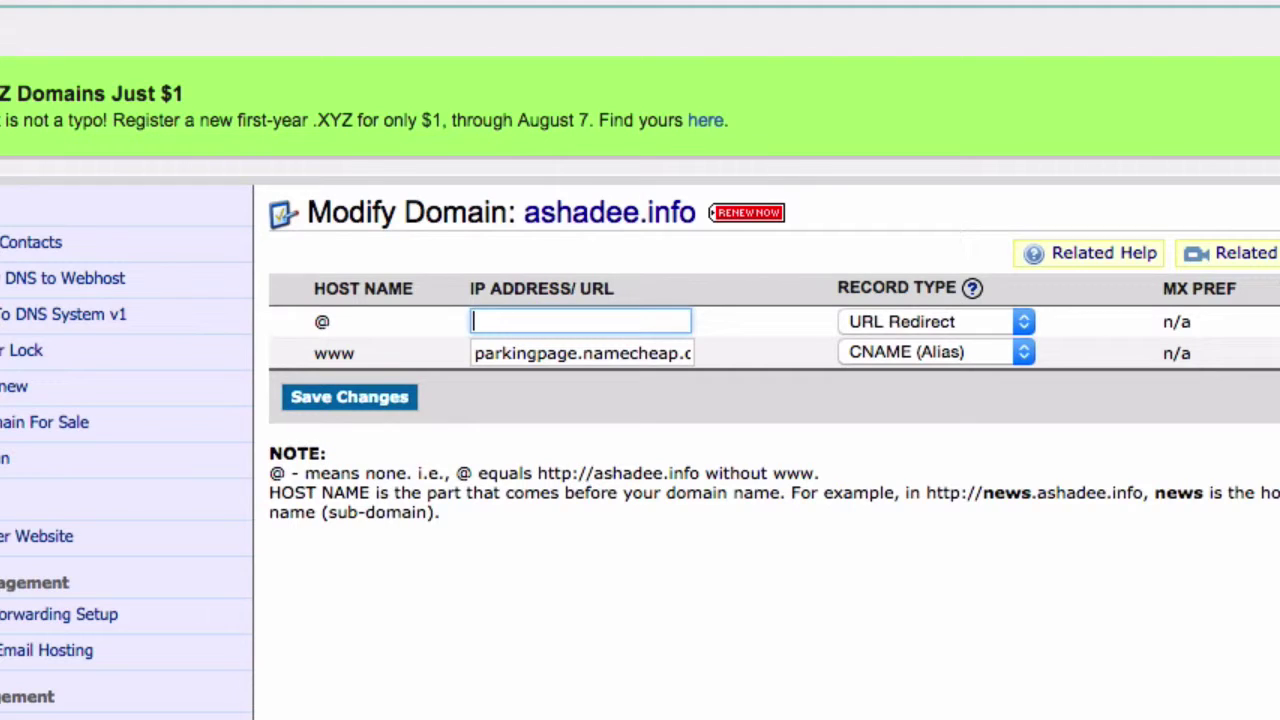
text(gobala.linktrackr.com)
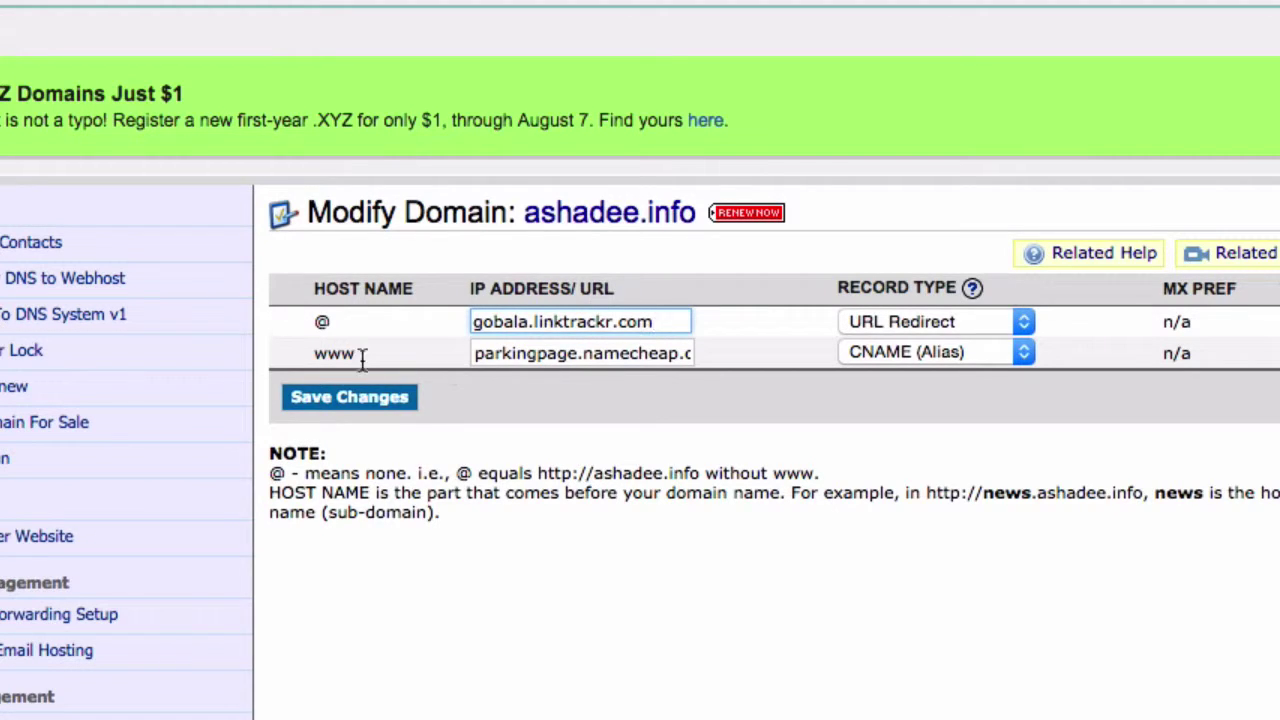
drag(475, 354, 754, 360)
text(gobala.linktrackr.com)
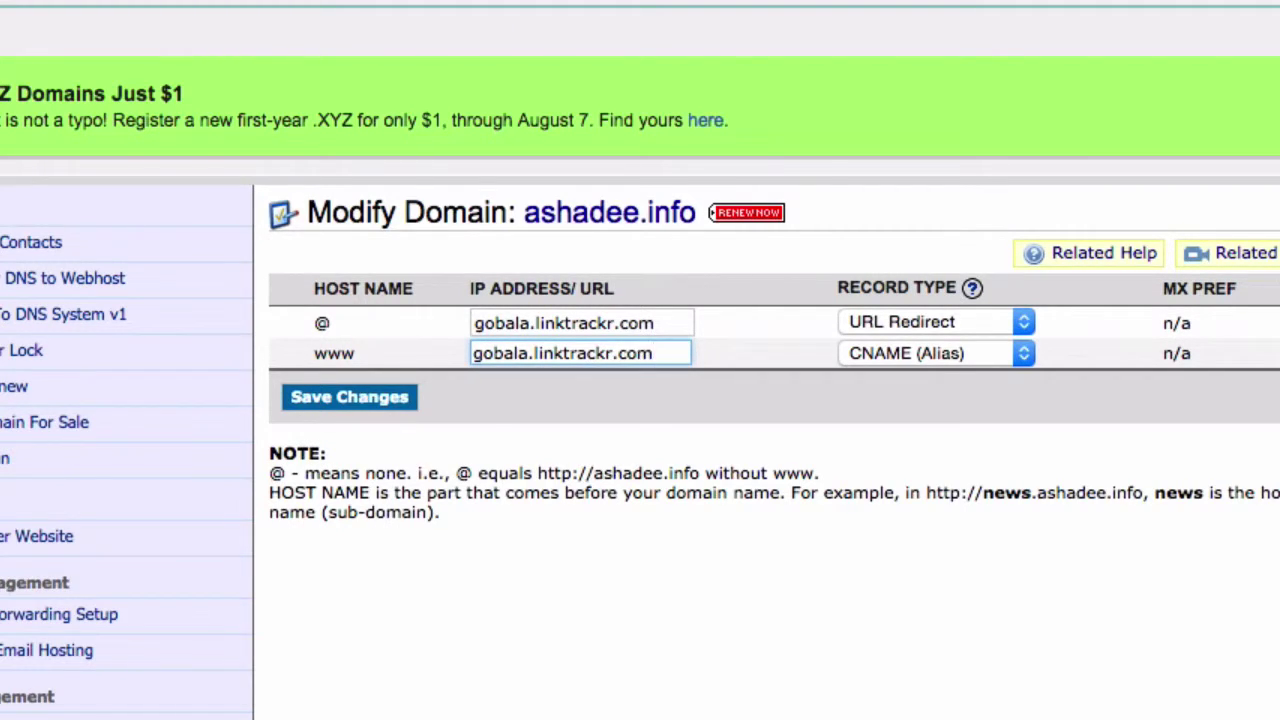
click(823, 557)
Set the @ host's record type to CNAME (Alias) and save the host record changes.
click(911, 318)
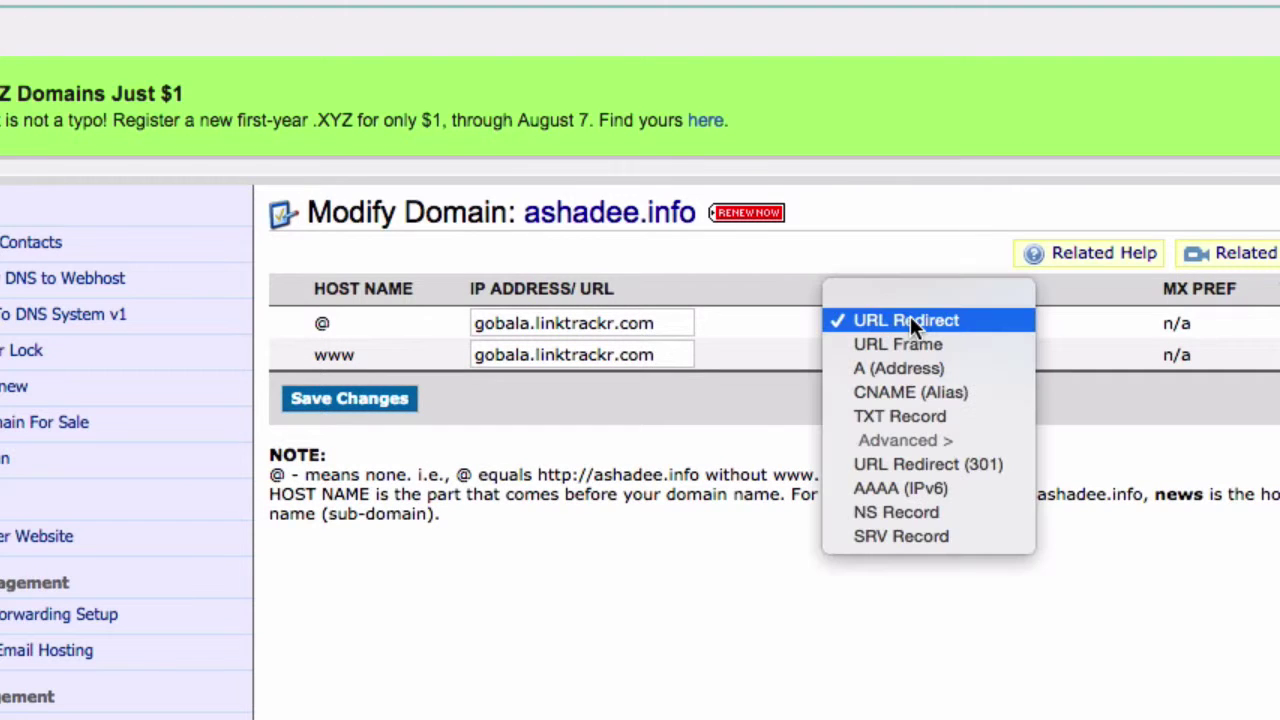
click(926, 397)
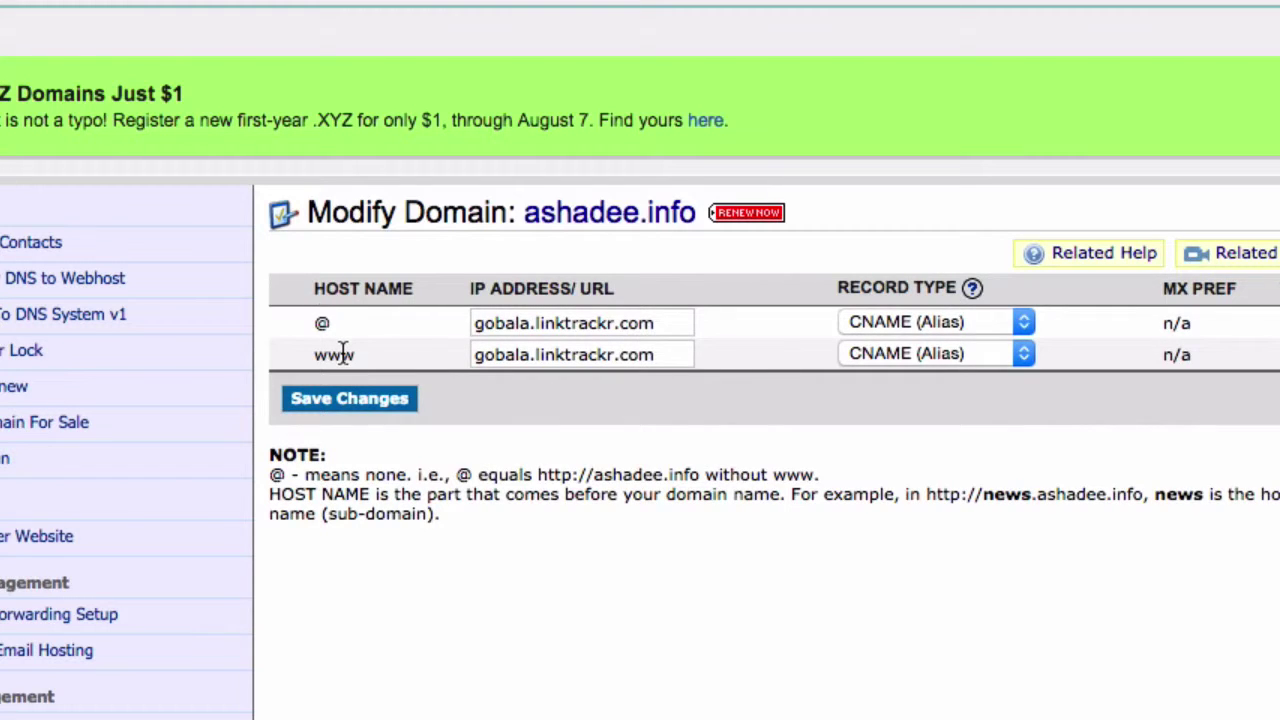
click(337, 405)
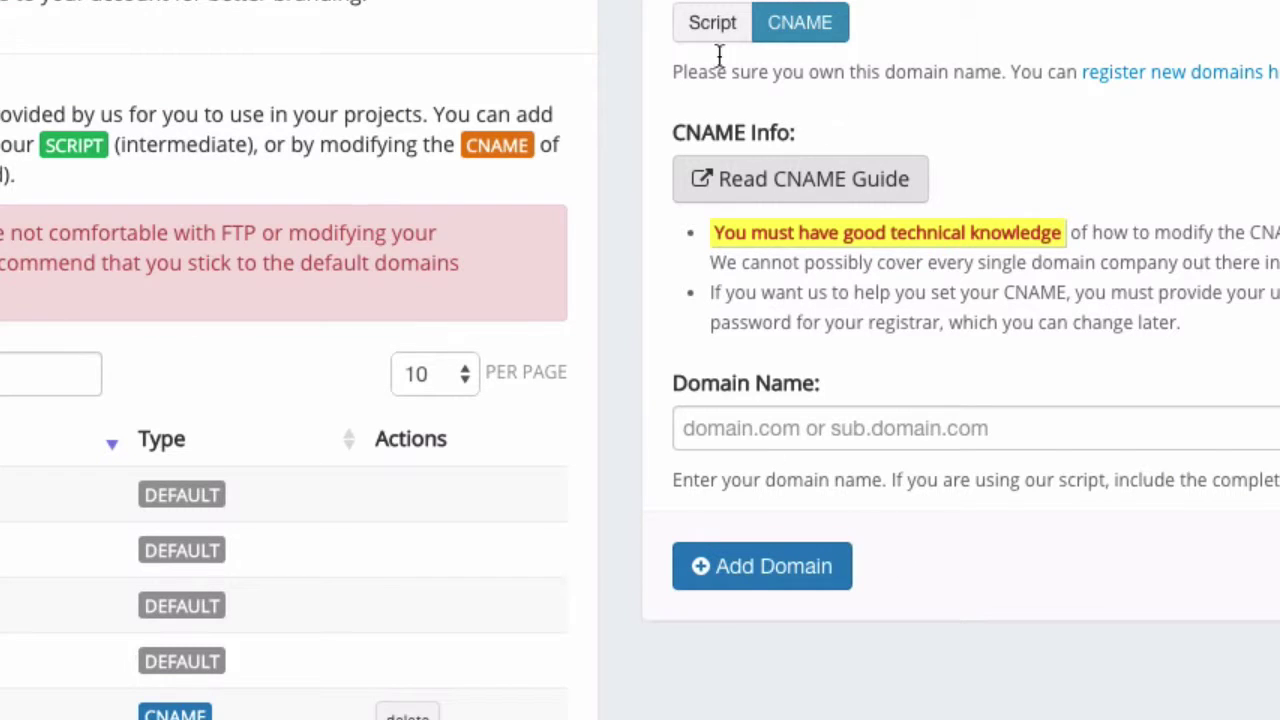
Back in LinkTrackr, add ashadee.info as a new domain using the CNAME method.
click(798, 438)
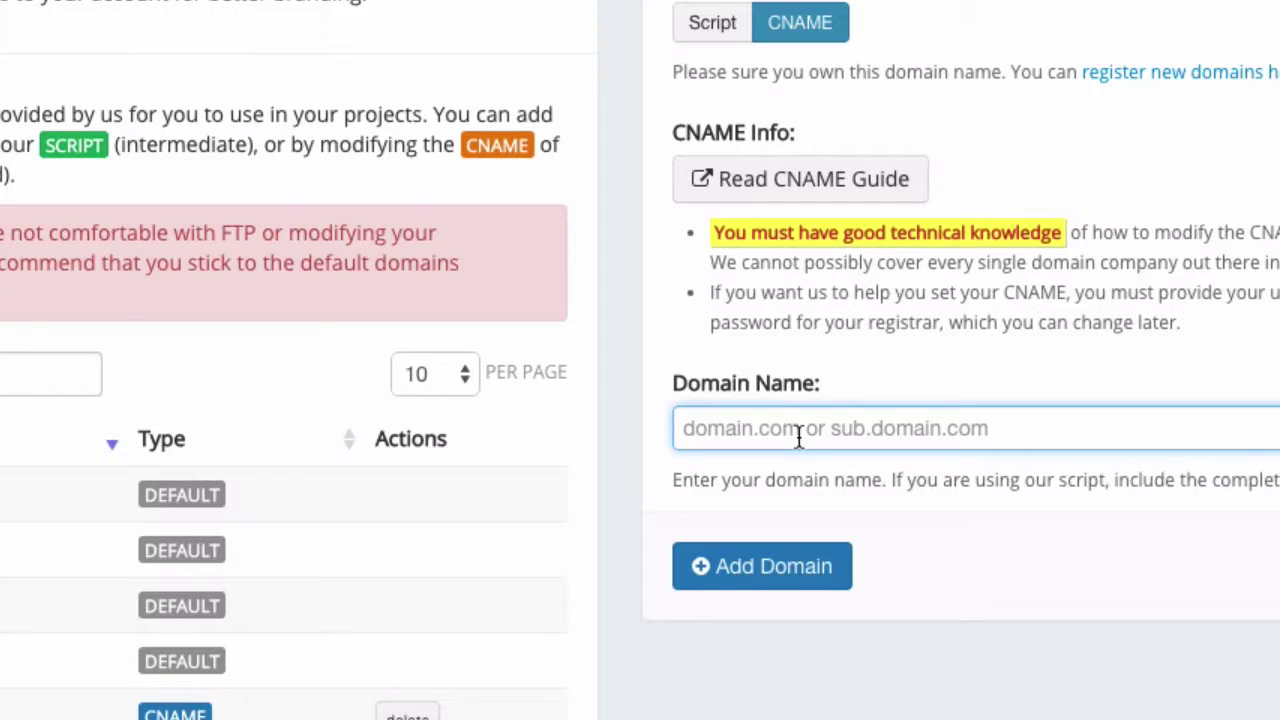
text(as)
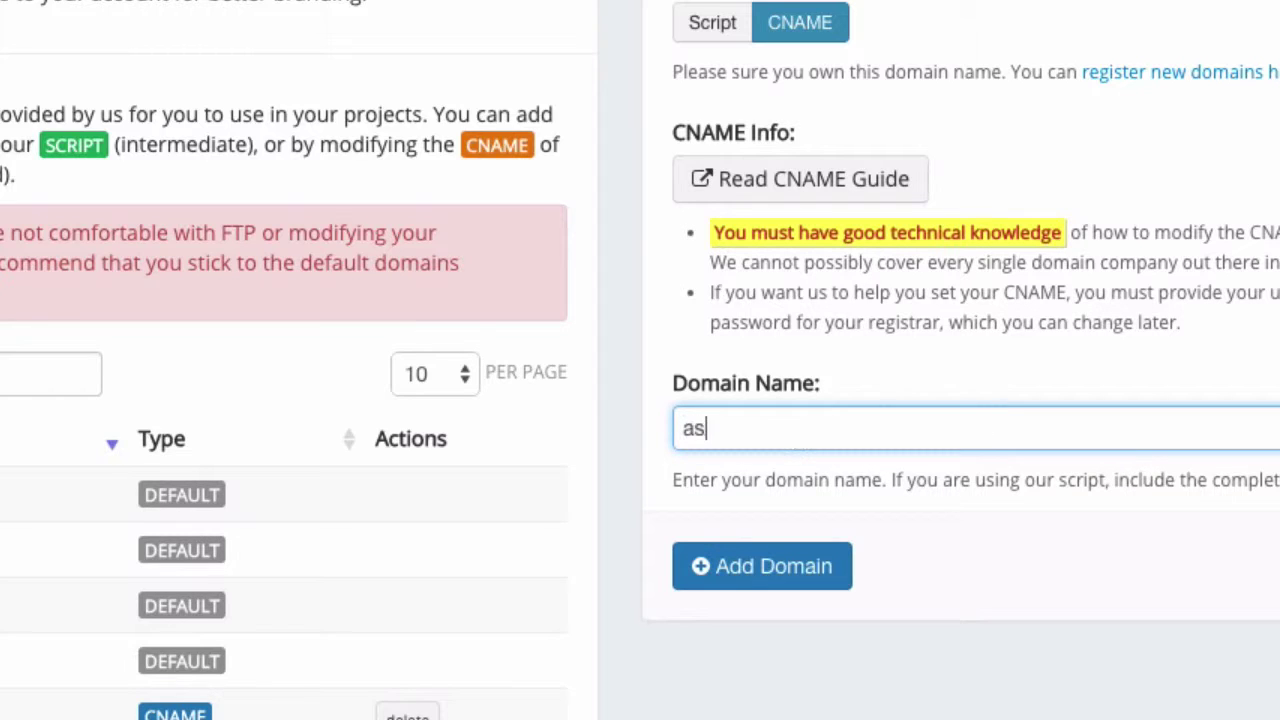
text(hadee.in)
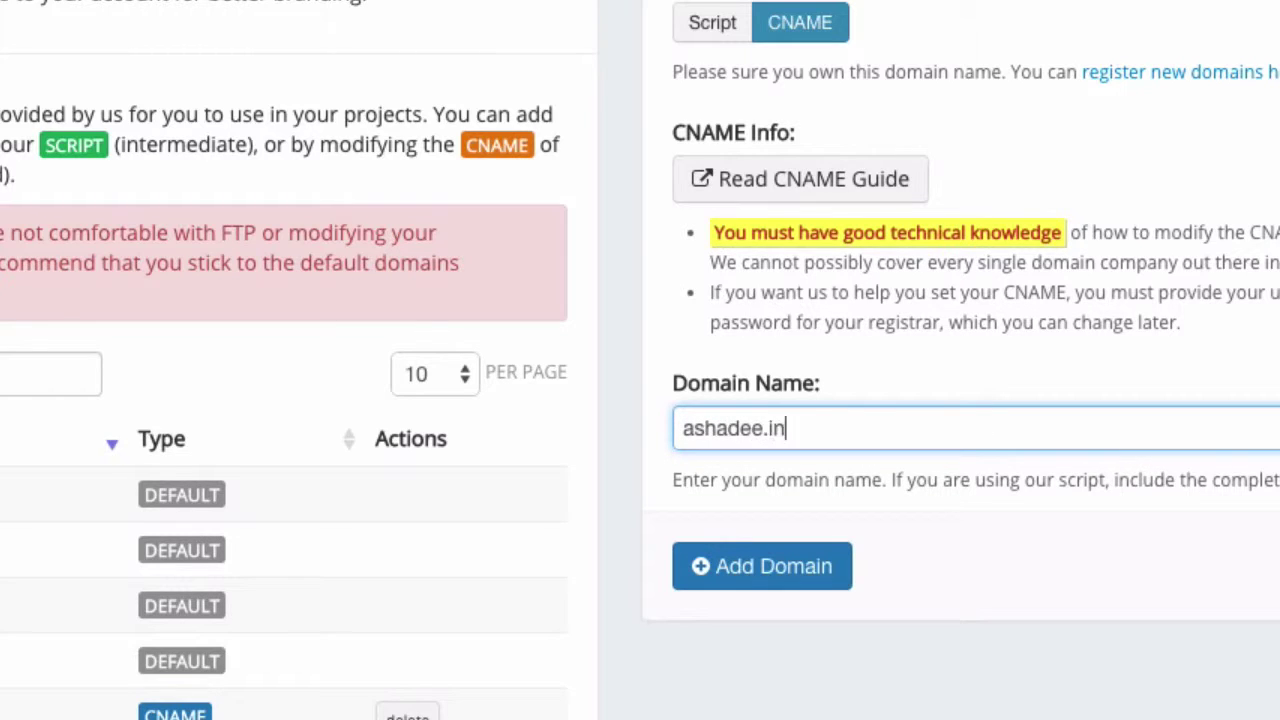
text(fo)
click(684, 436)
click(751, 585)
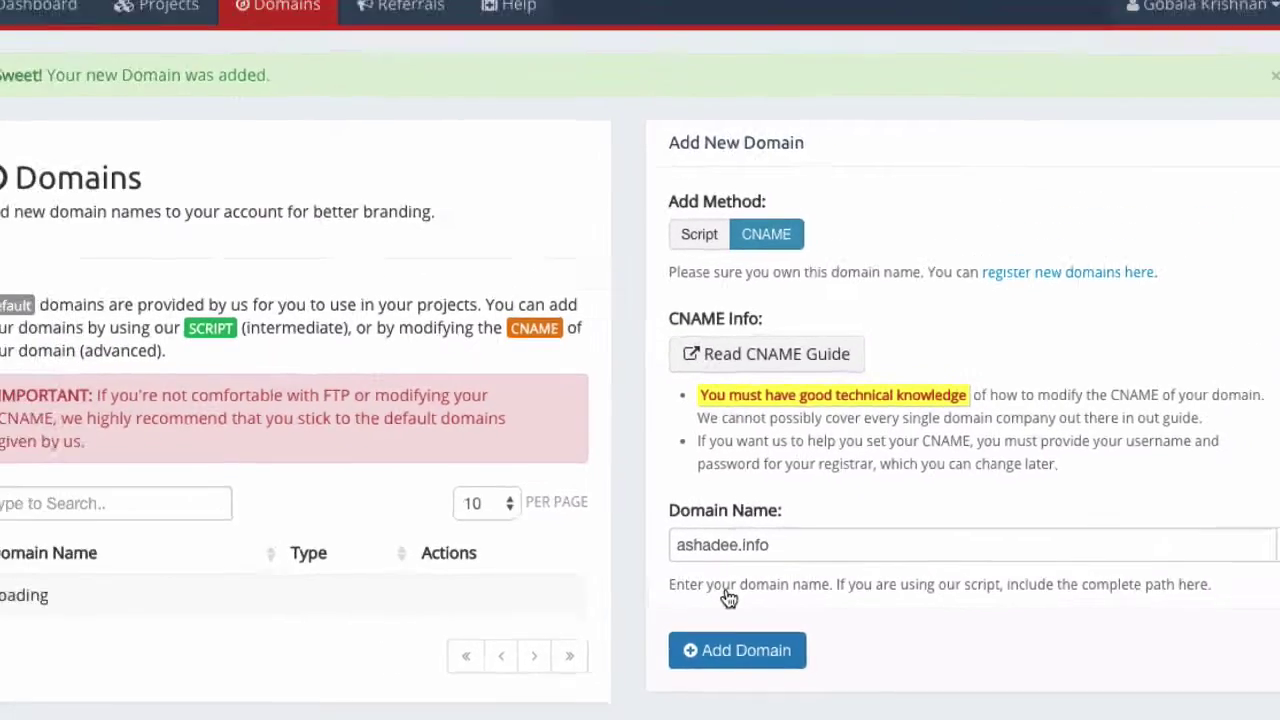
Find ashadee.info in the domain list and check its type.
scroll(386, 551, down, 1)
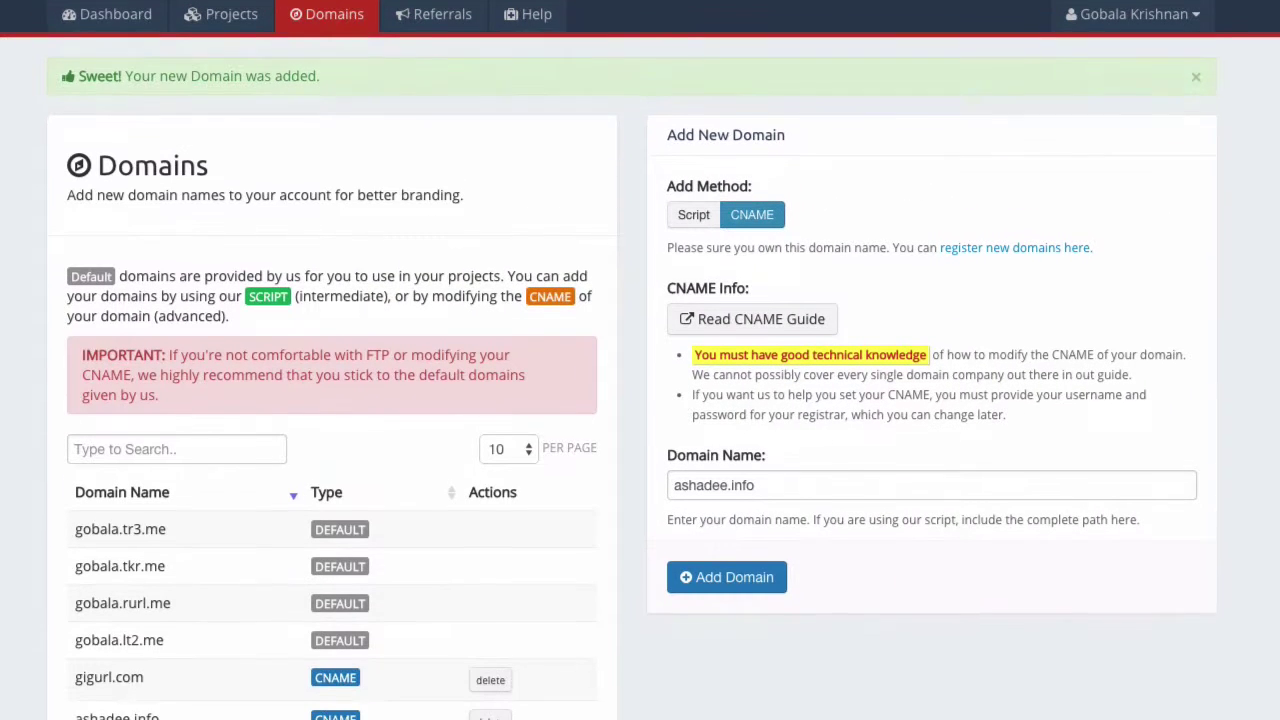
scroll(380, 551, down, 3)
drag(72, 522, 175, 527)
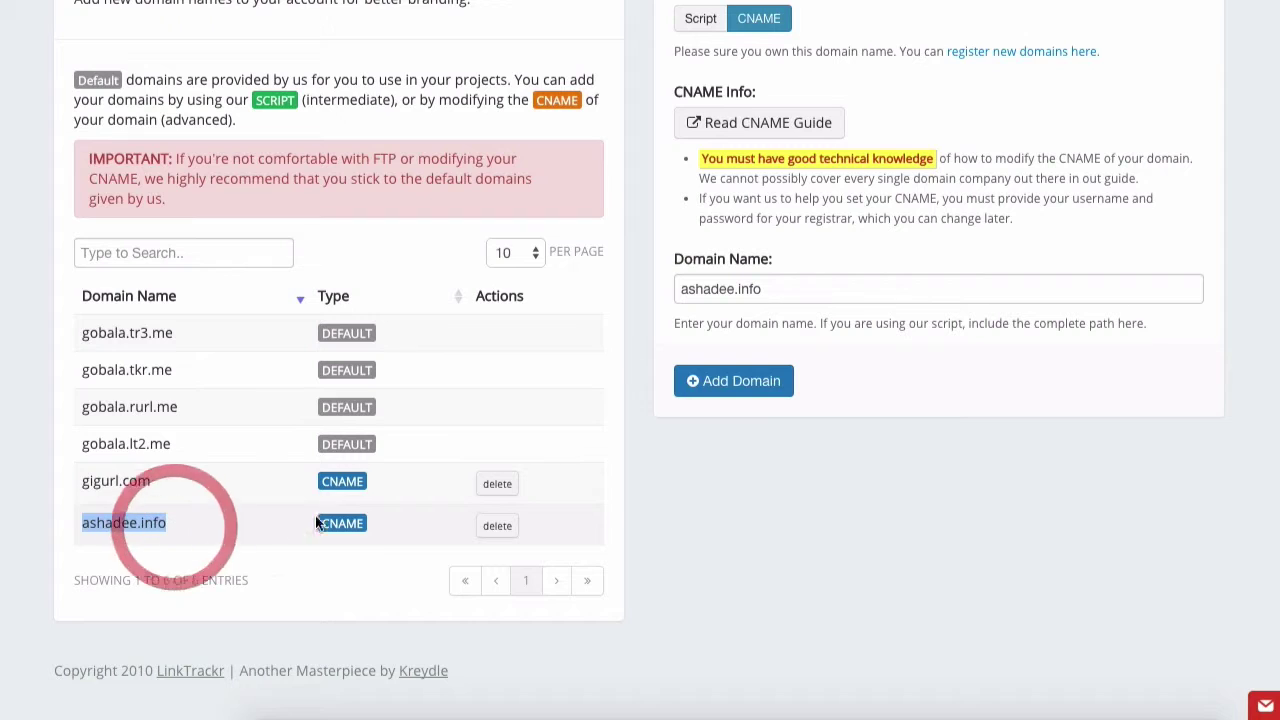
click(391, 529)
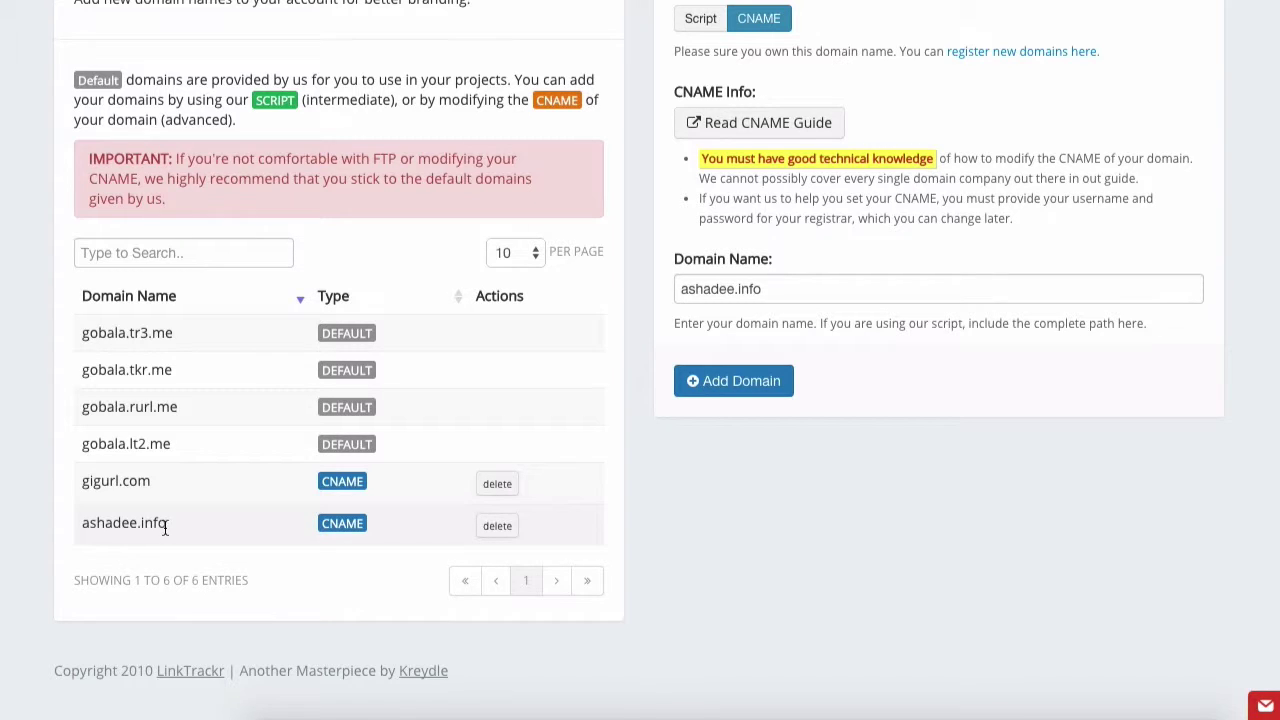
Copy ashadee.info from the domain list, paste it as the address in a new browser tab, and return to the Domains page.
drag(165, 527, 82, 523)
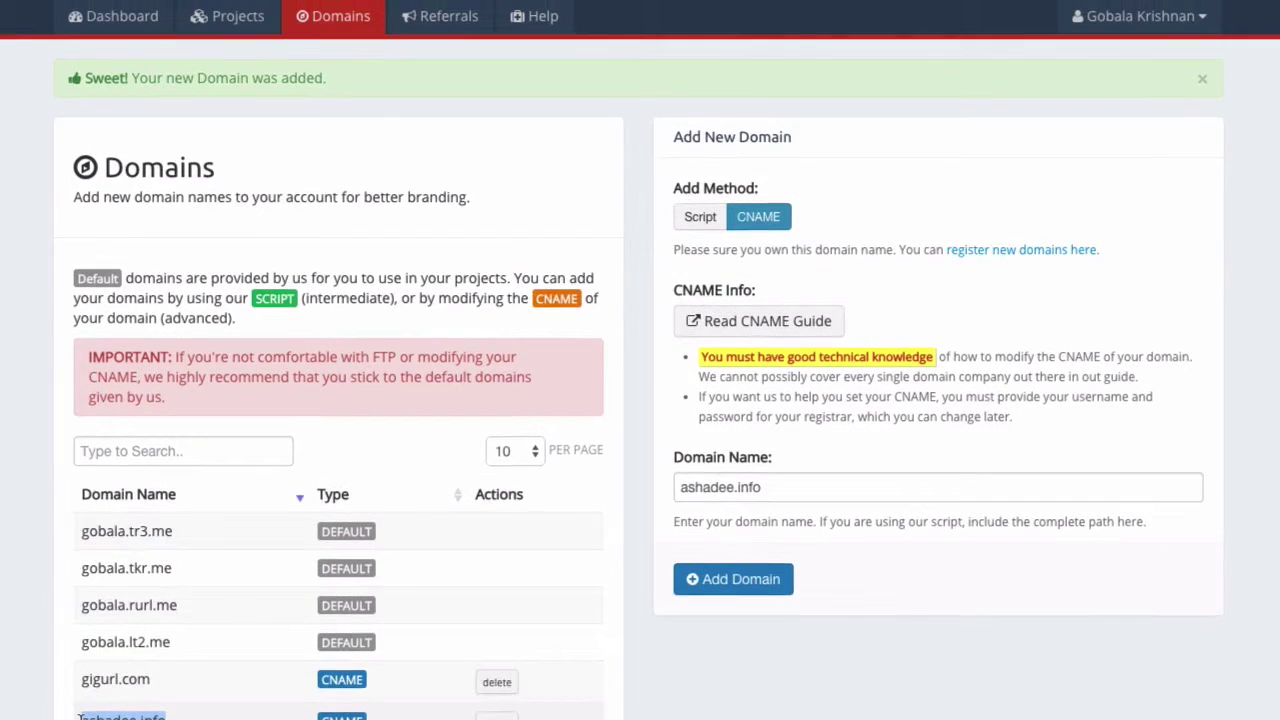
key(ctrl+c)
key(ctrl+t)
key(ctrl+v)
click(3, 462)
scroll(20, 660, up, 1)
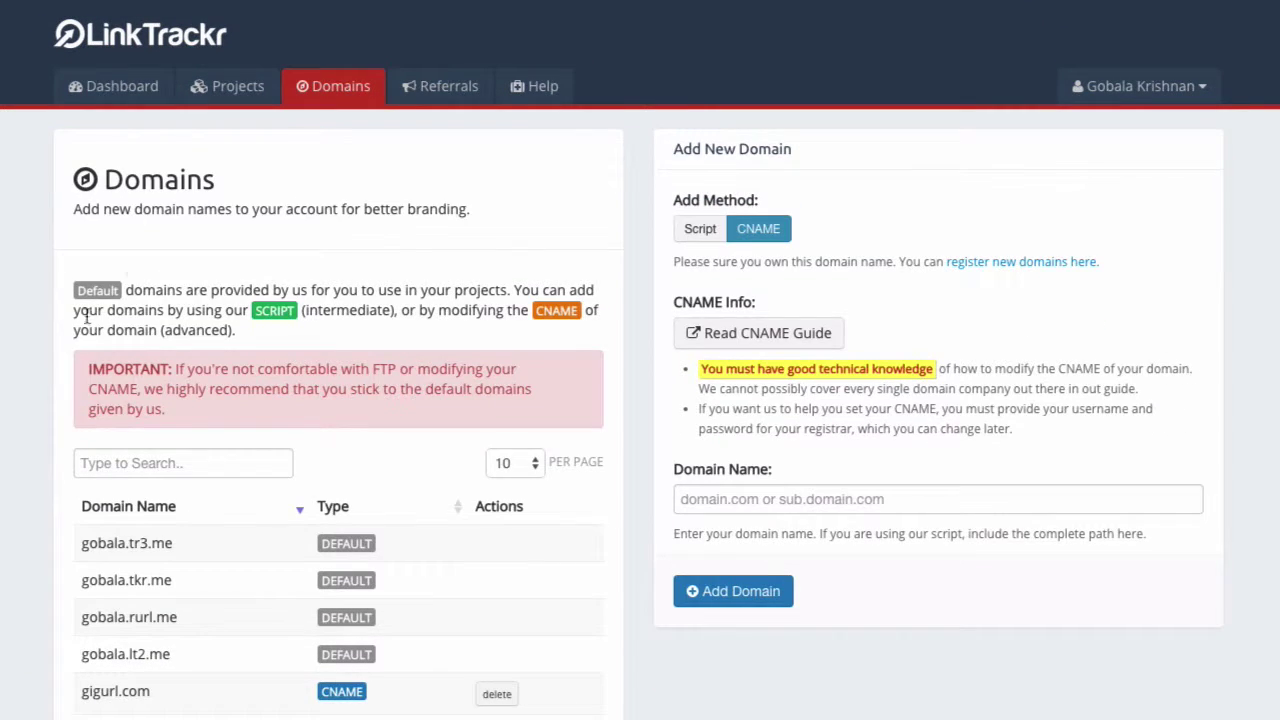
Open the account dashboard and look through this month's statistics for each project.
click(126, 96)
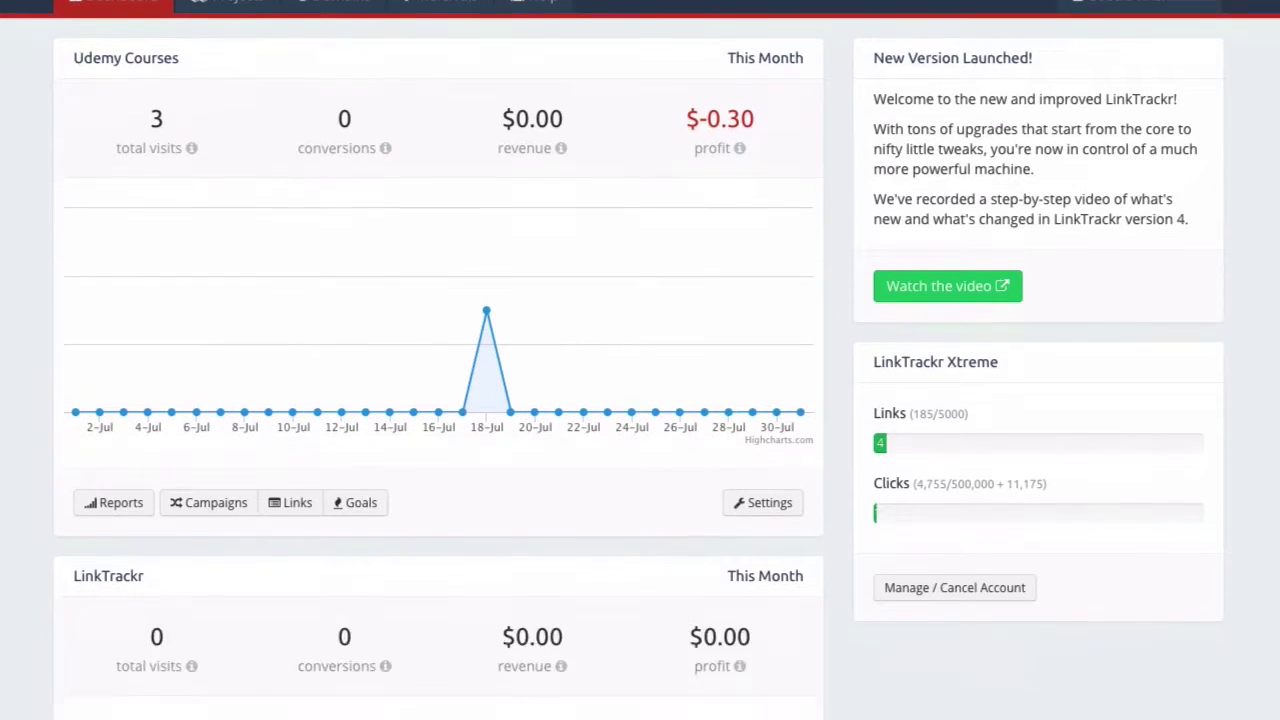
scroll(640, 360, down, 8)
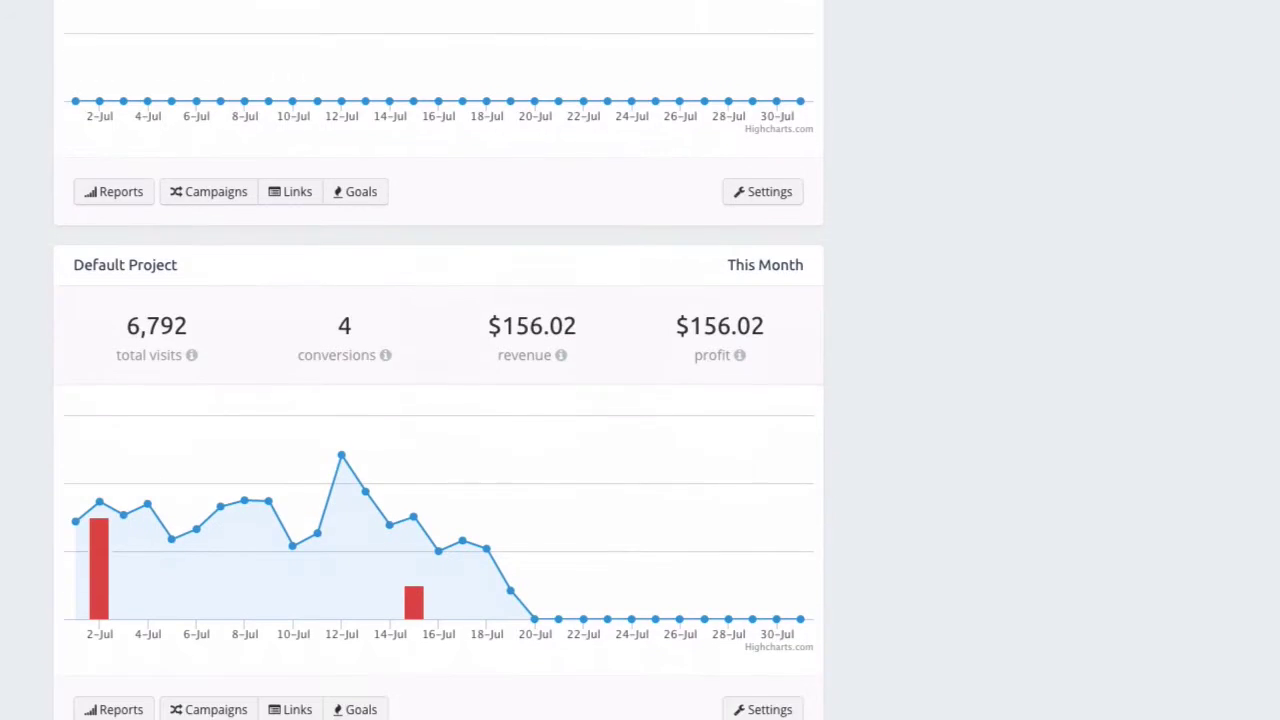
scroll(640, 360, down, 4)
scroll(640, 360, up, 13)
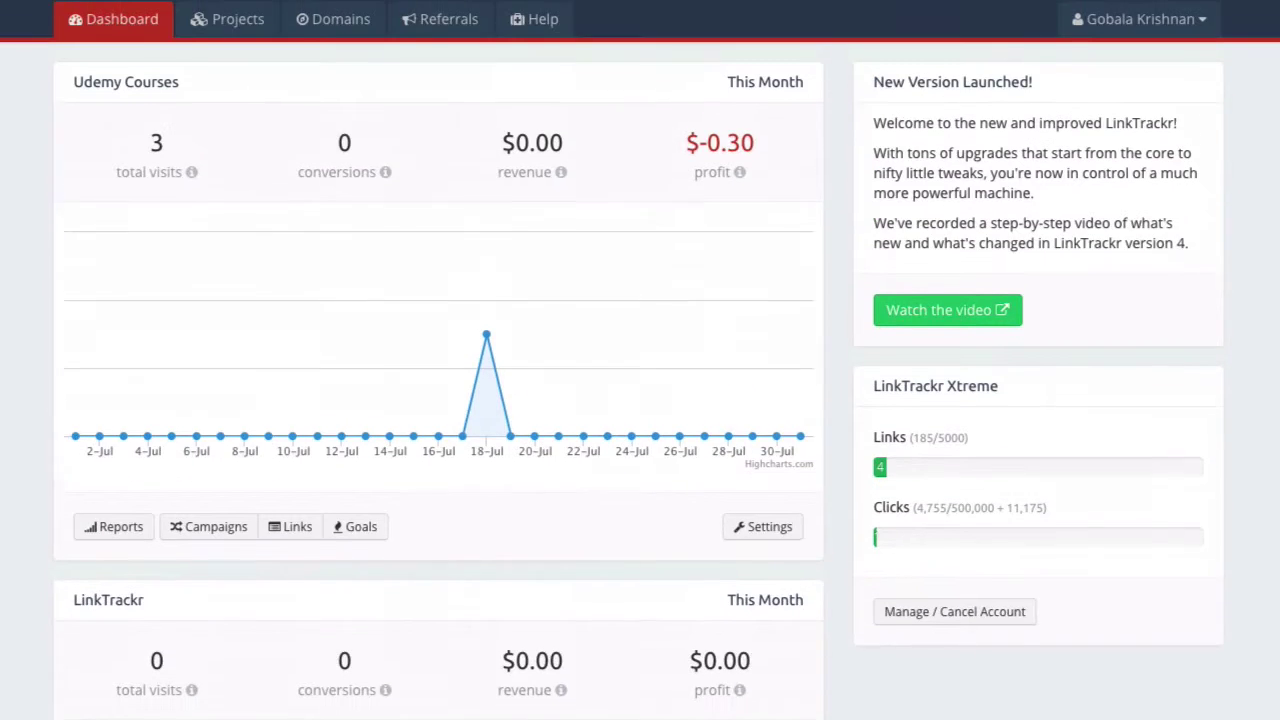
scroll(640, 360, up, 1)
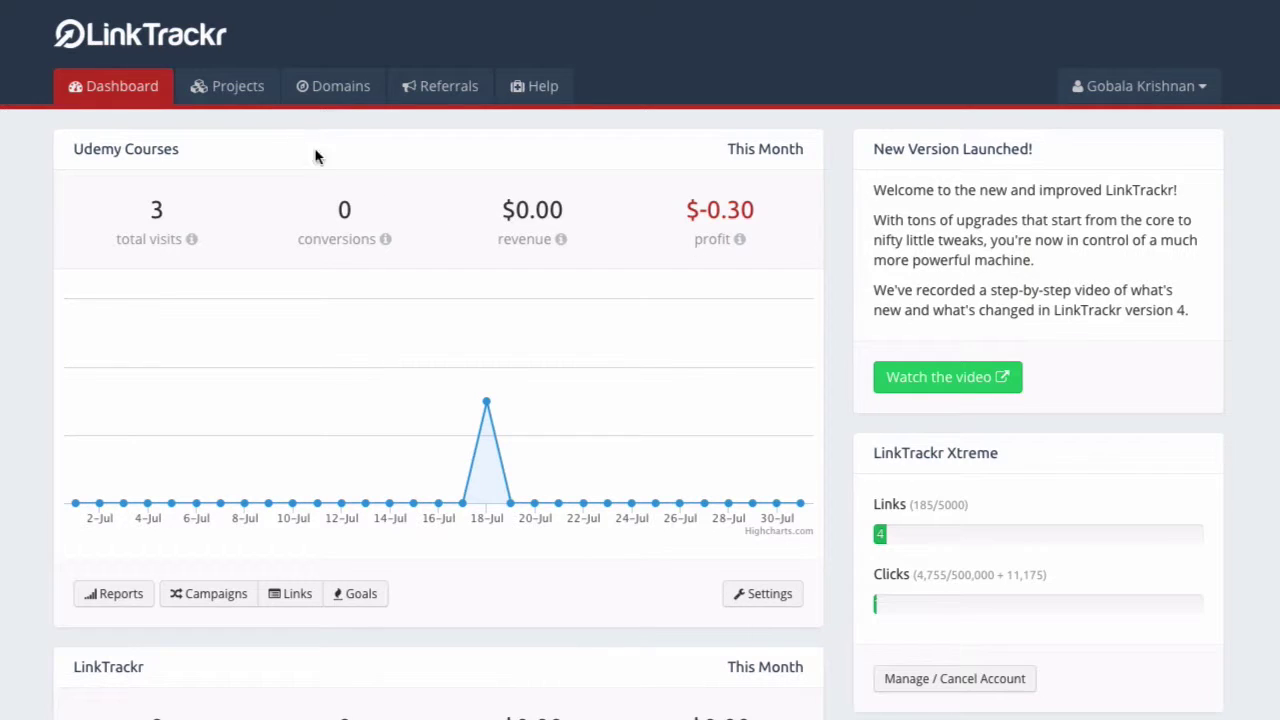
Start a new project from the Projects page and name it Test.
click(222, 92)
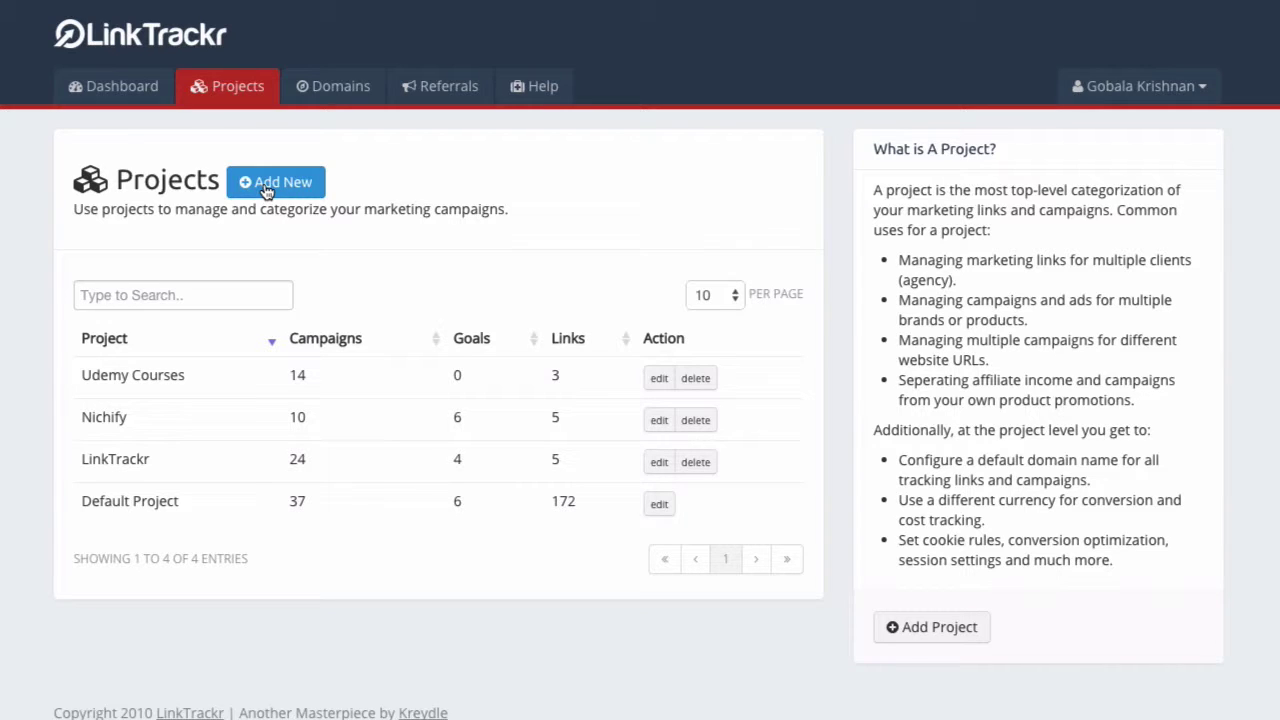
click(267, 191)
click(318, 434)
text(Test)
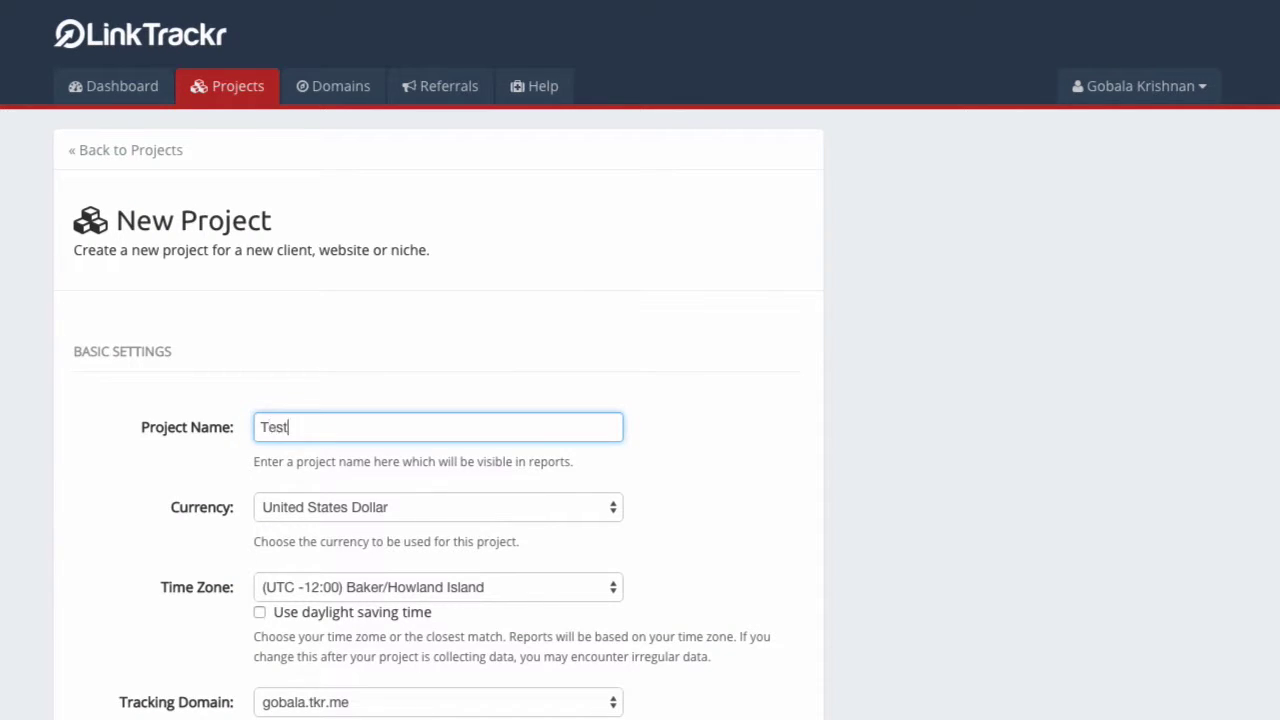
click(54, 623)
Set the new project's tracking domain to ashadee.info and create the project.
scroll(25, 655, down, 4)
click(343, 350)
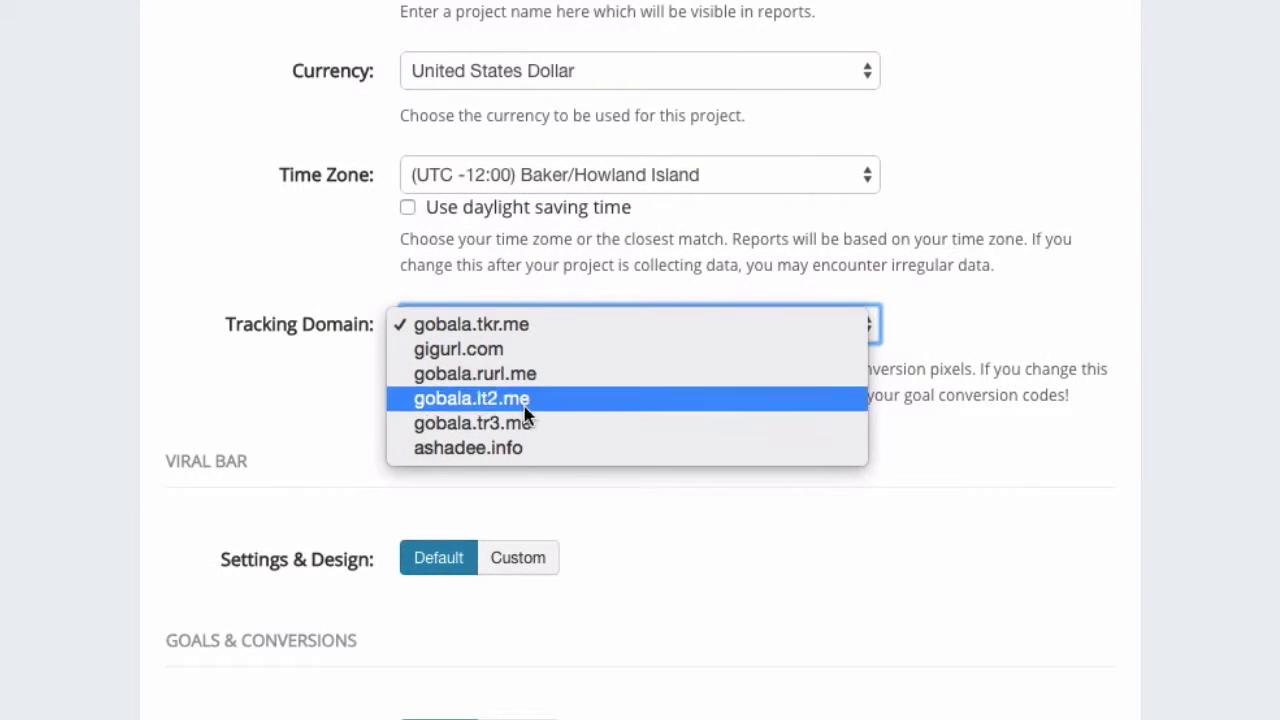
click(541, 447)
click(281, 375)
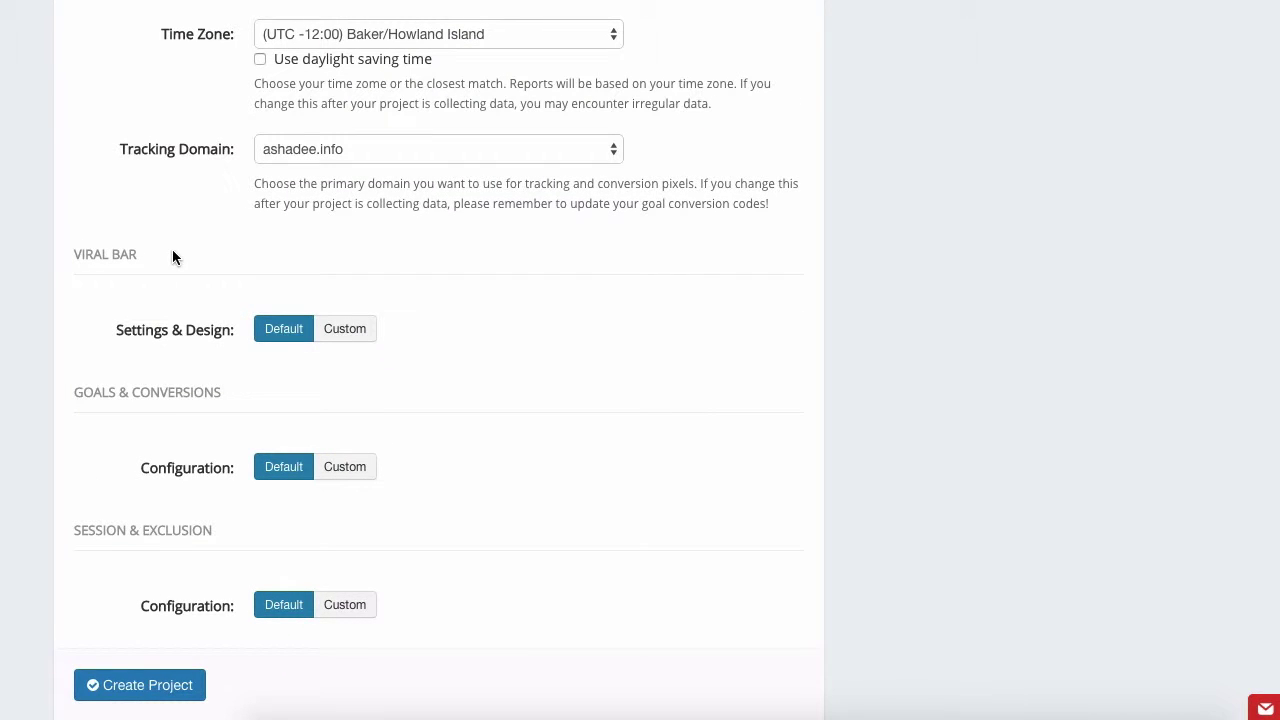
scroll(160, 335, down, 2)
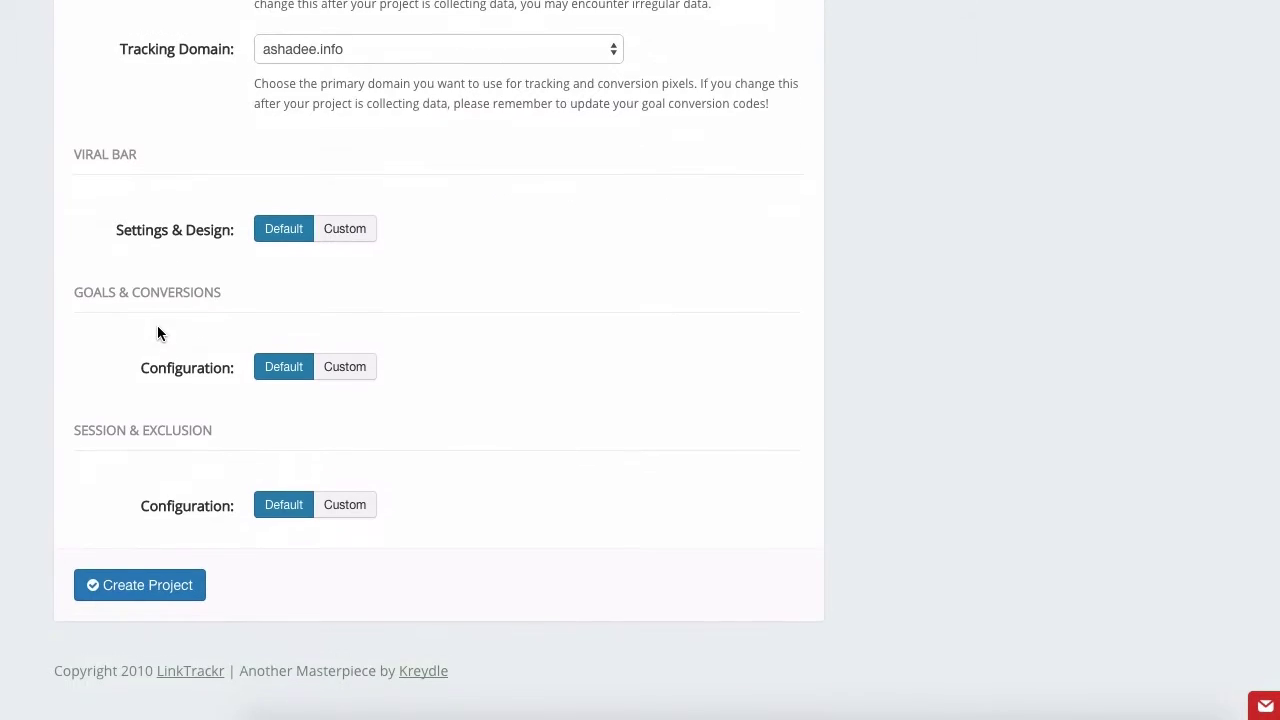
click(156, 603)
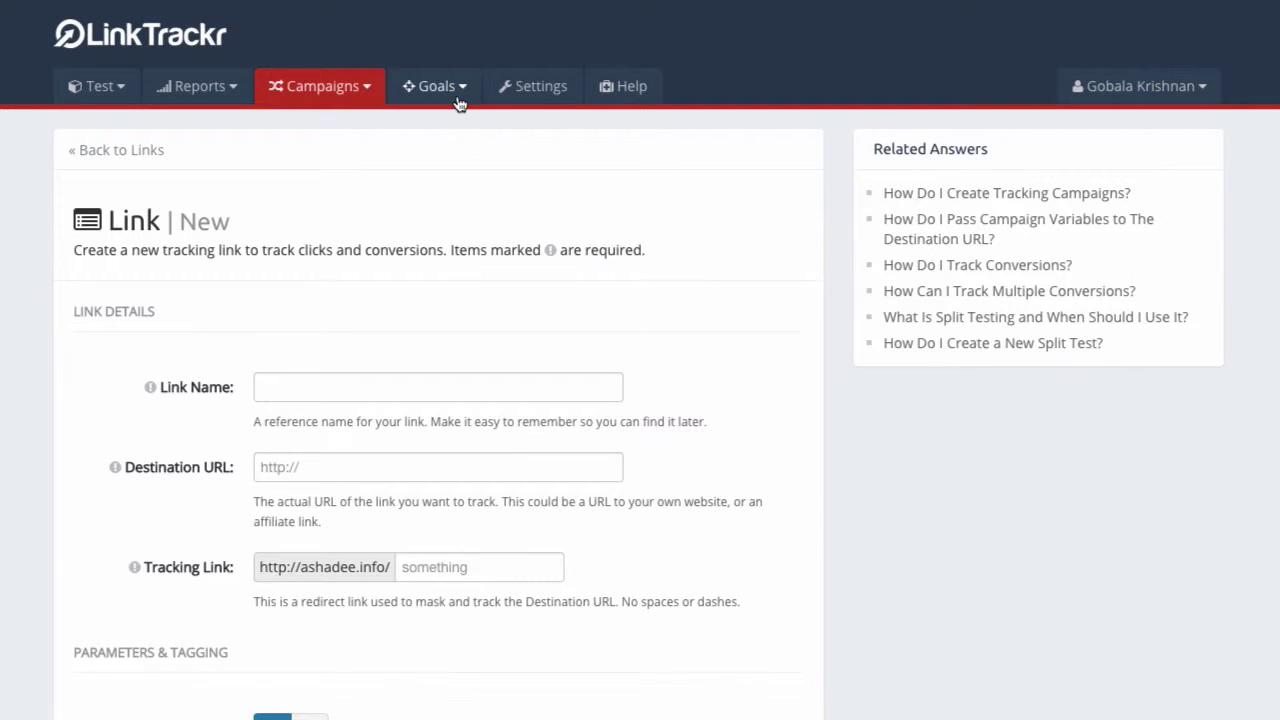
Add a new goal to the project, named Test, with a goal value of 2.00 USD.
click(458, 100)
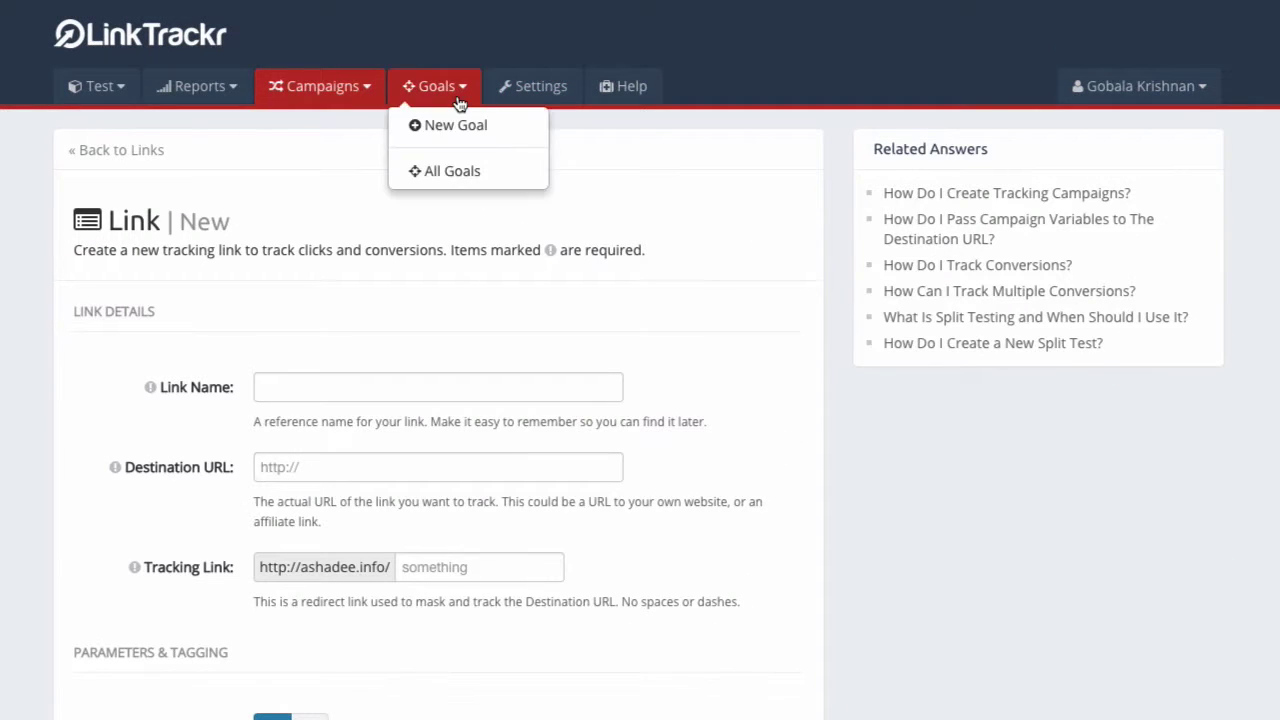
click(456, 173)
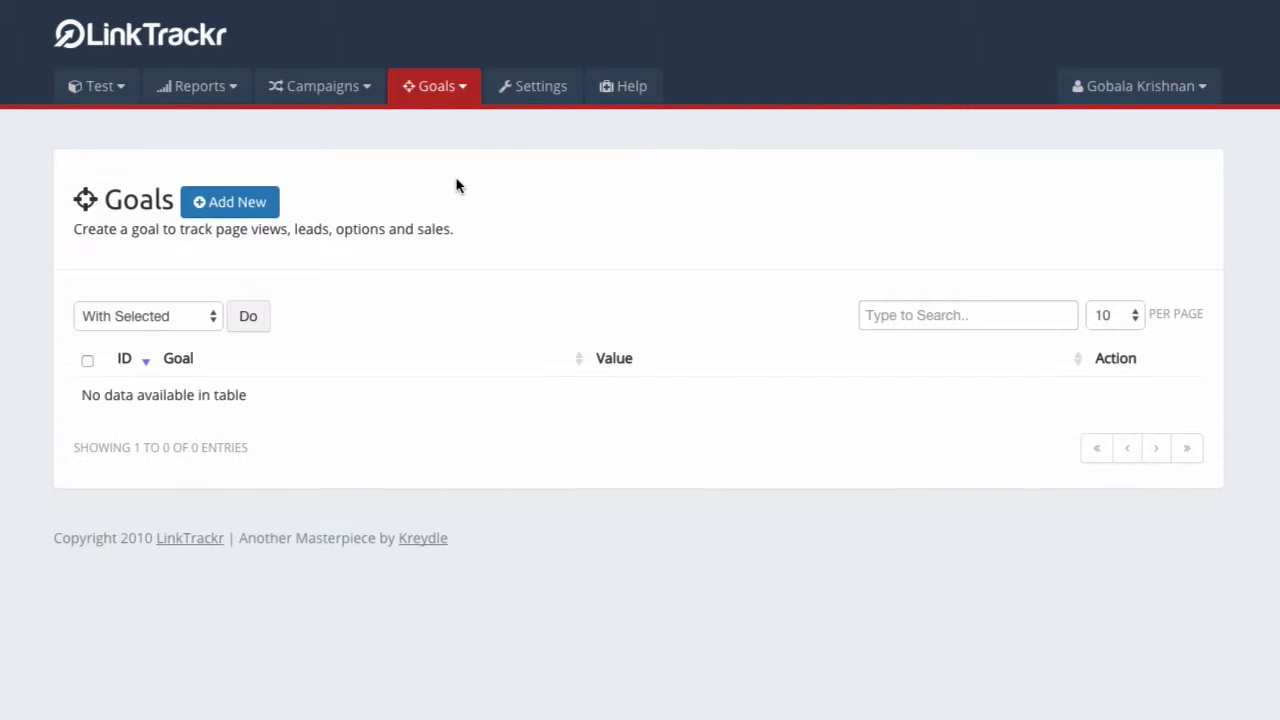
click(218, 218)
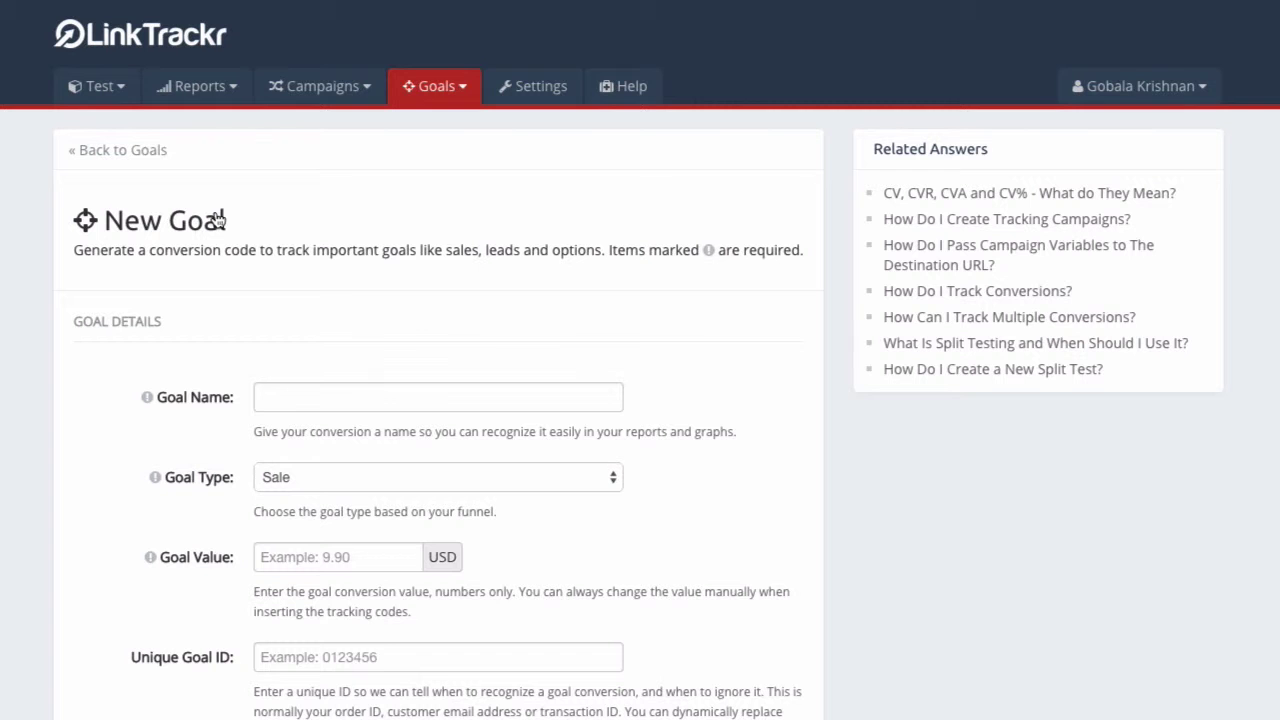
scroll(150, 585, down, 2)
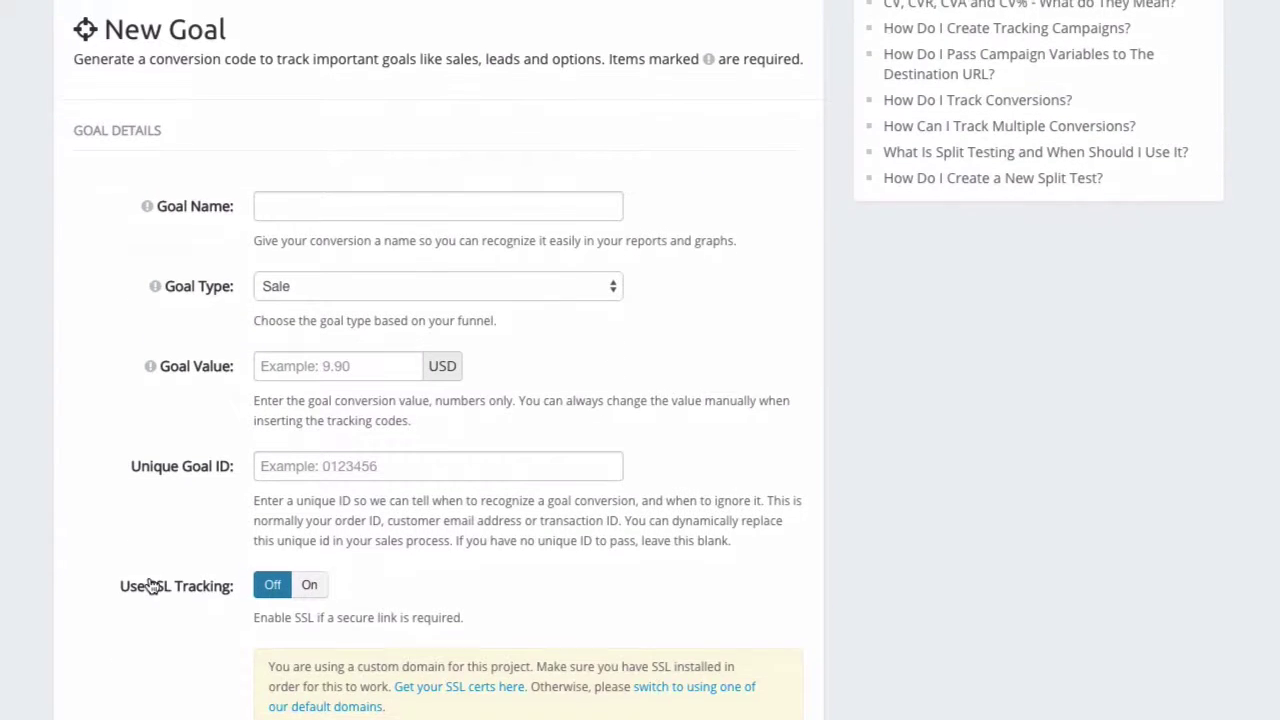
scroll(149, 583, up, 1)
click(296, 281)
text(Test)
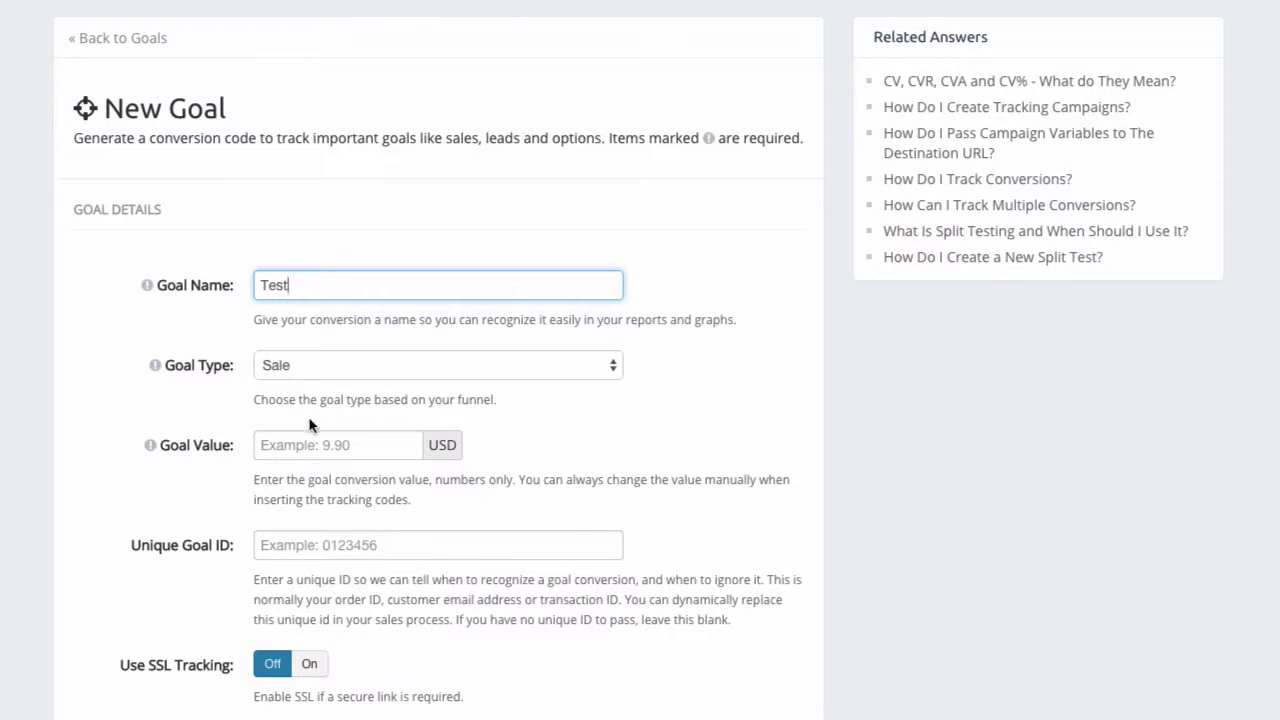
click(301, 447)
text(2.00)
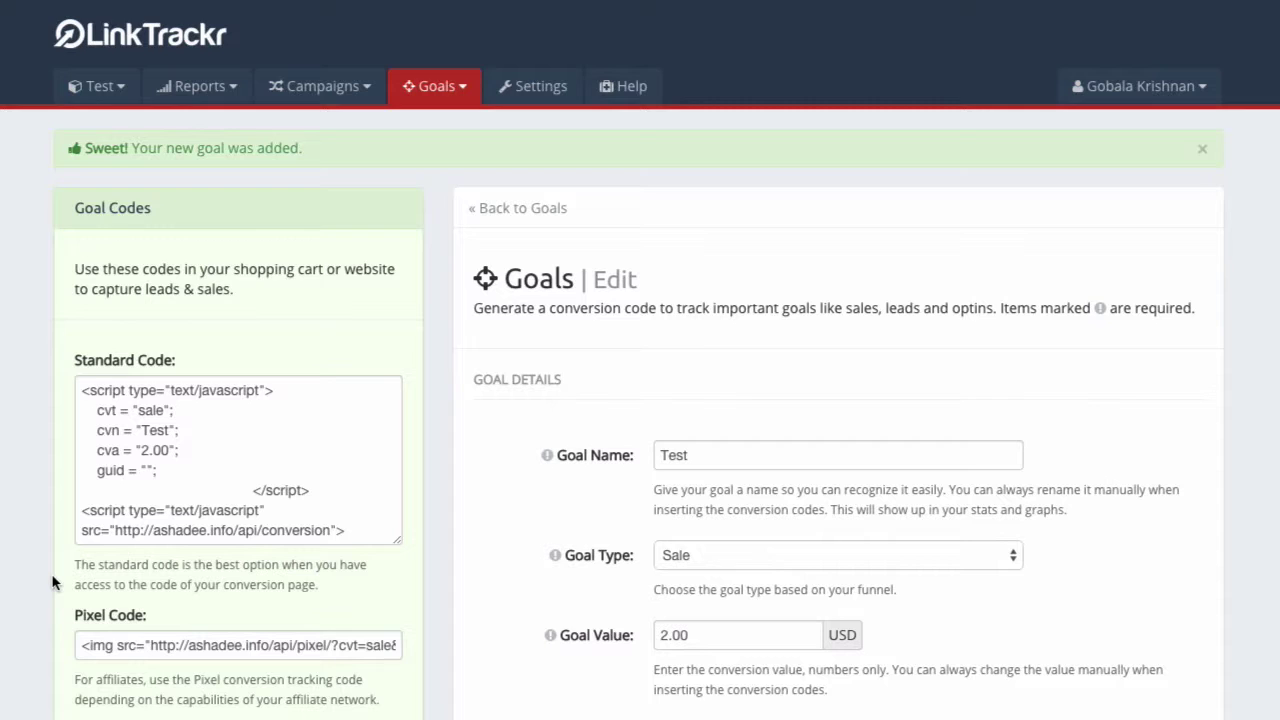
Check which domain the goal's Pixel Code and Standard Code use by highlighting it in their URLs.
scroll(52, 582, down, 3)
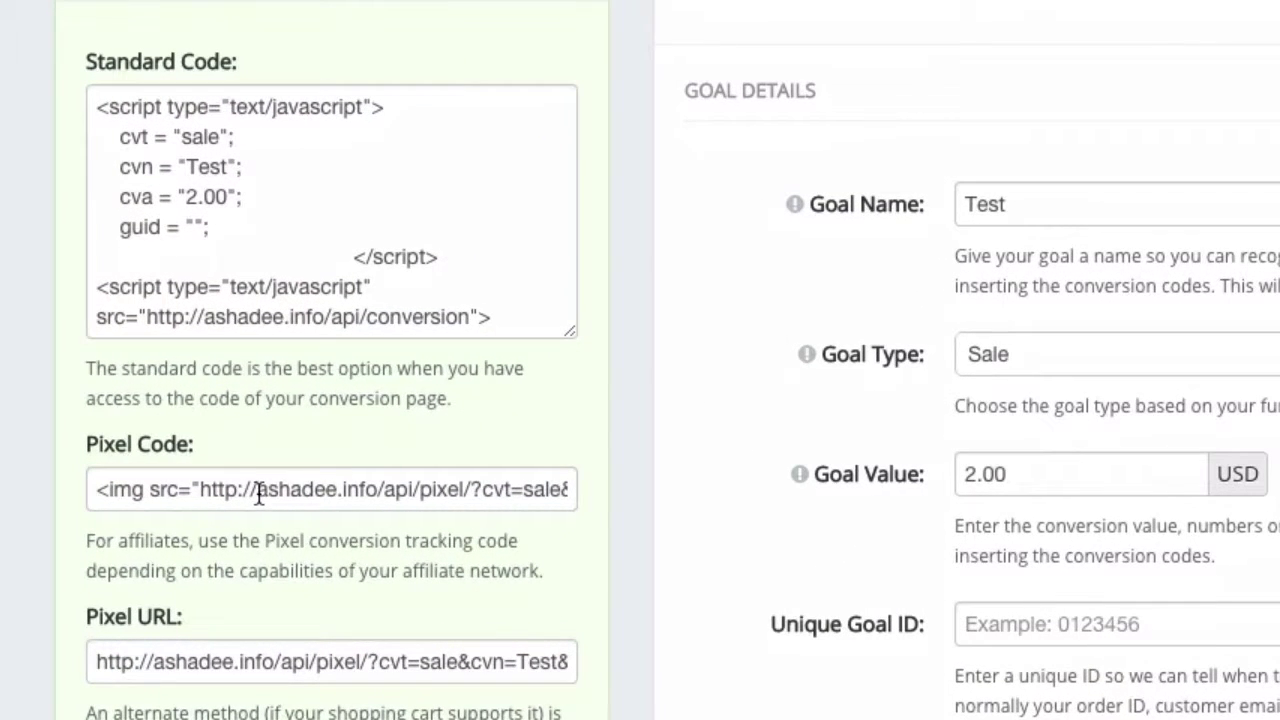
drag(259, 492, 378, 490)
click(697, 627)
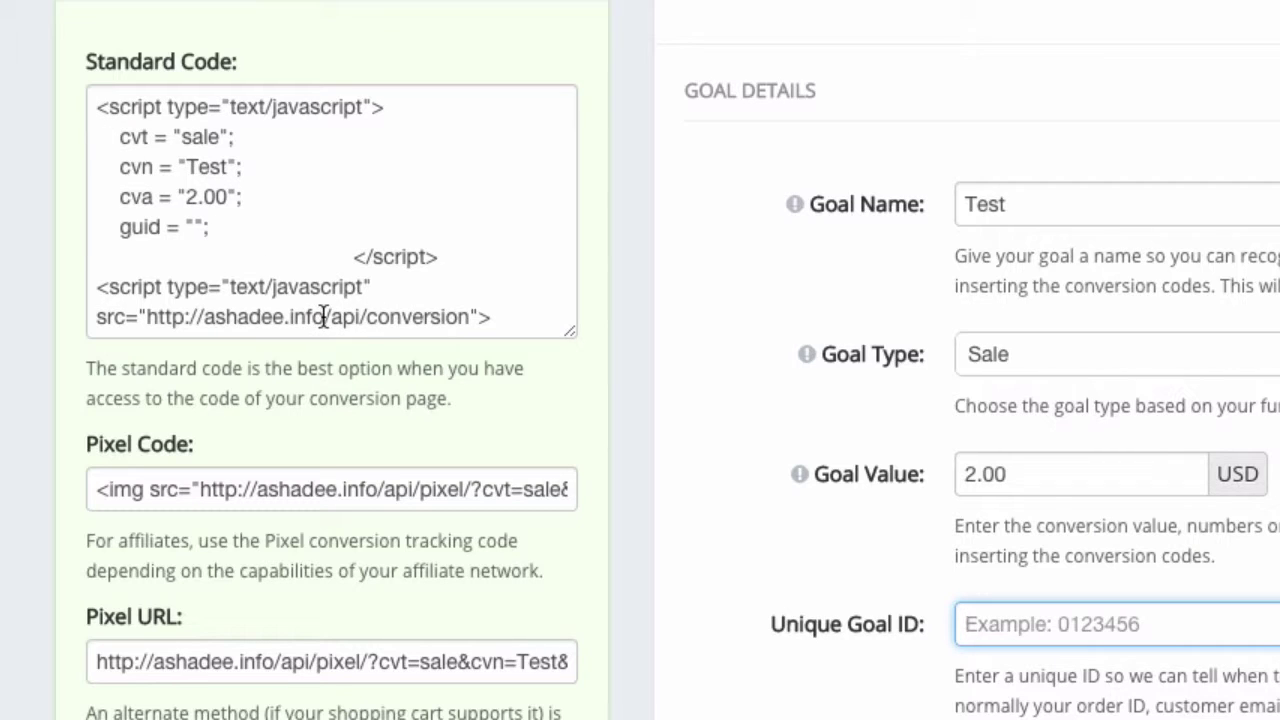
drag(324, 317, 207, 322)
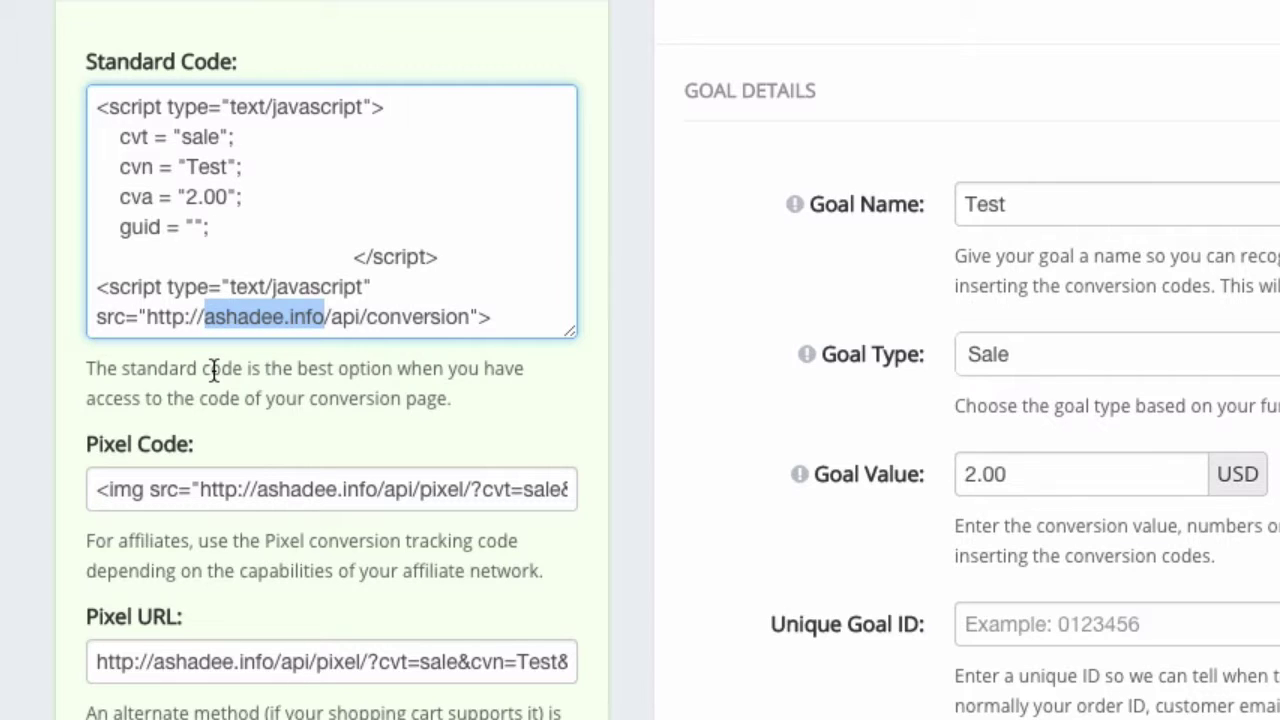
click(213, 370)
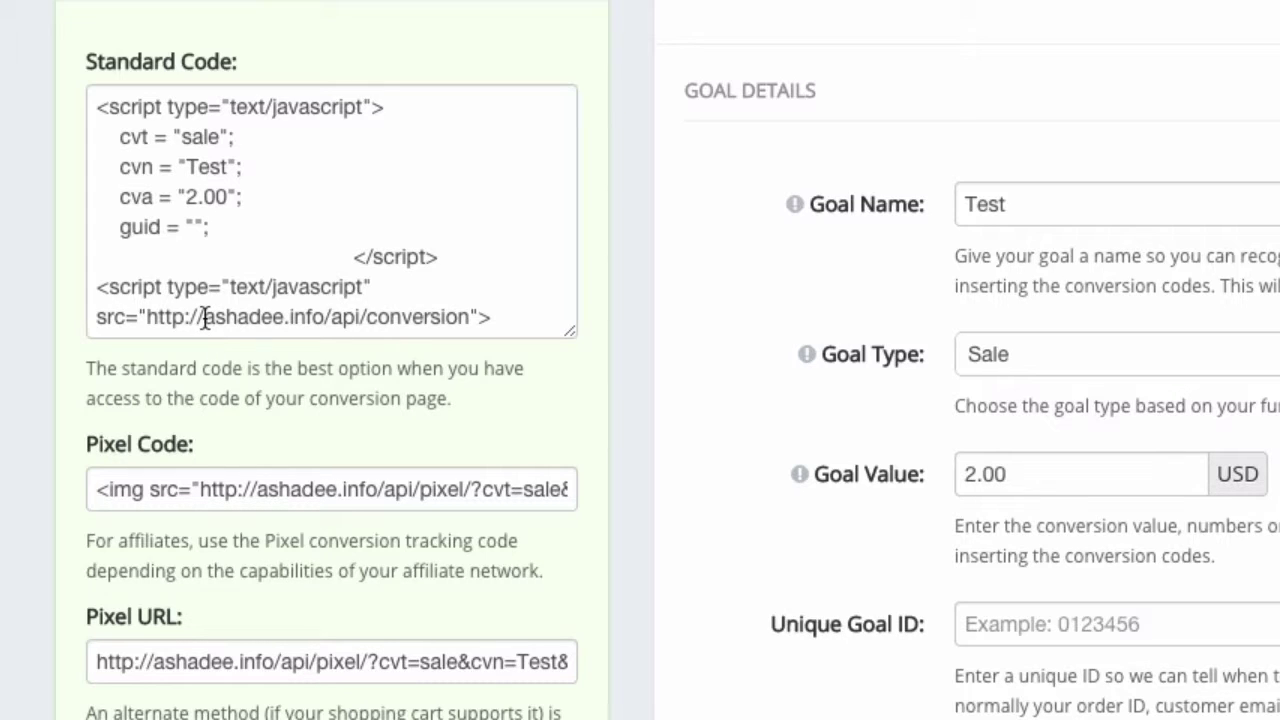
drag(204, 317, 320, 325)
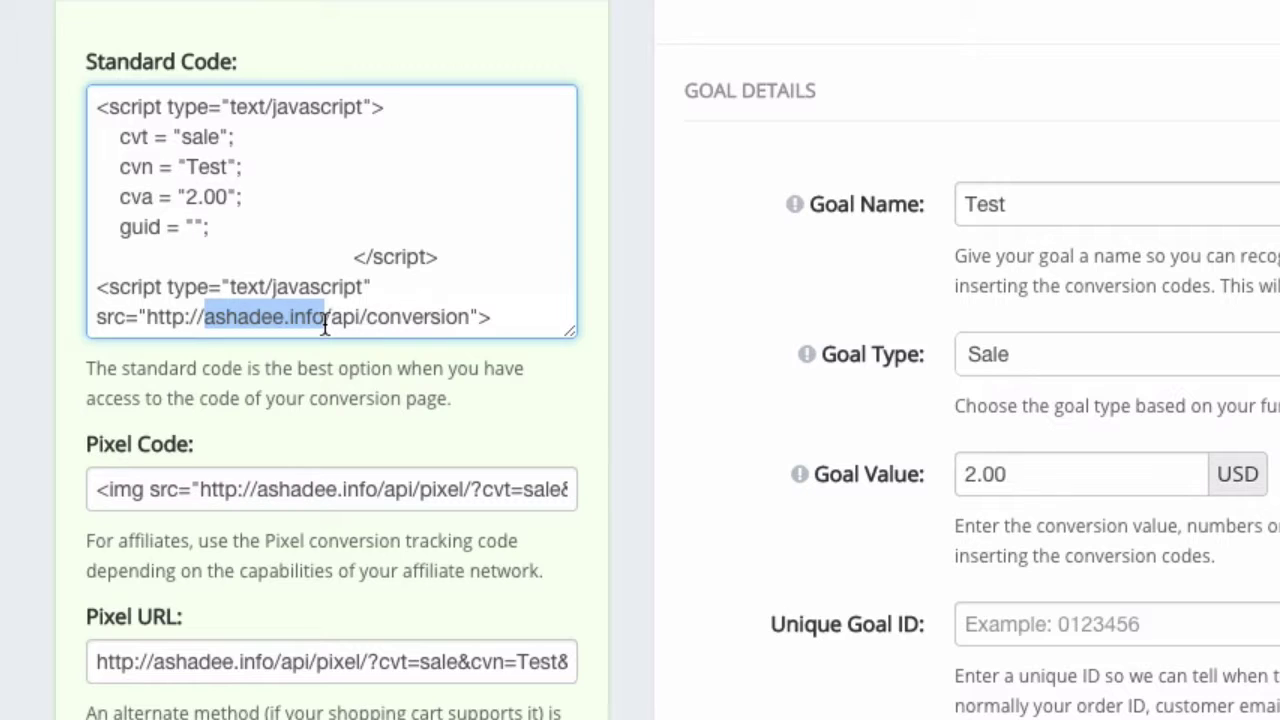
click(383, 375)
Turn on SSL Security for the Test goal.
scroll(757, 673, down, 2)
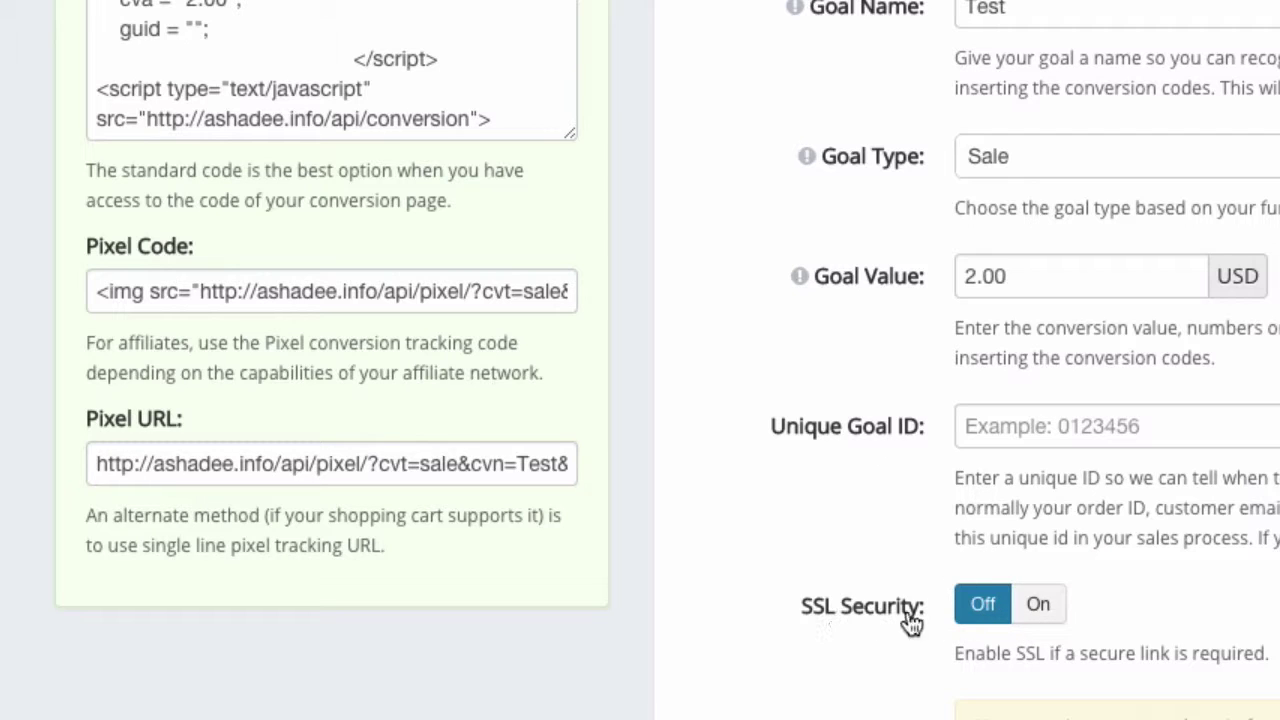
click(1039, 620)
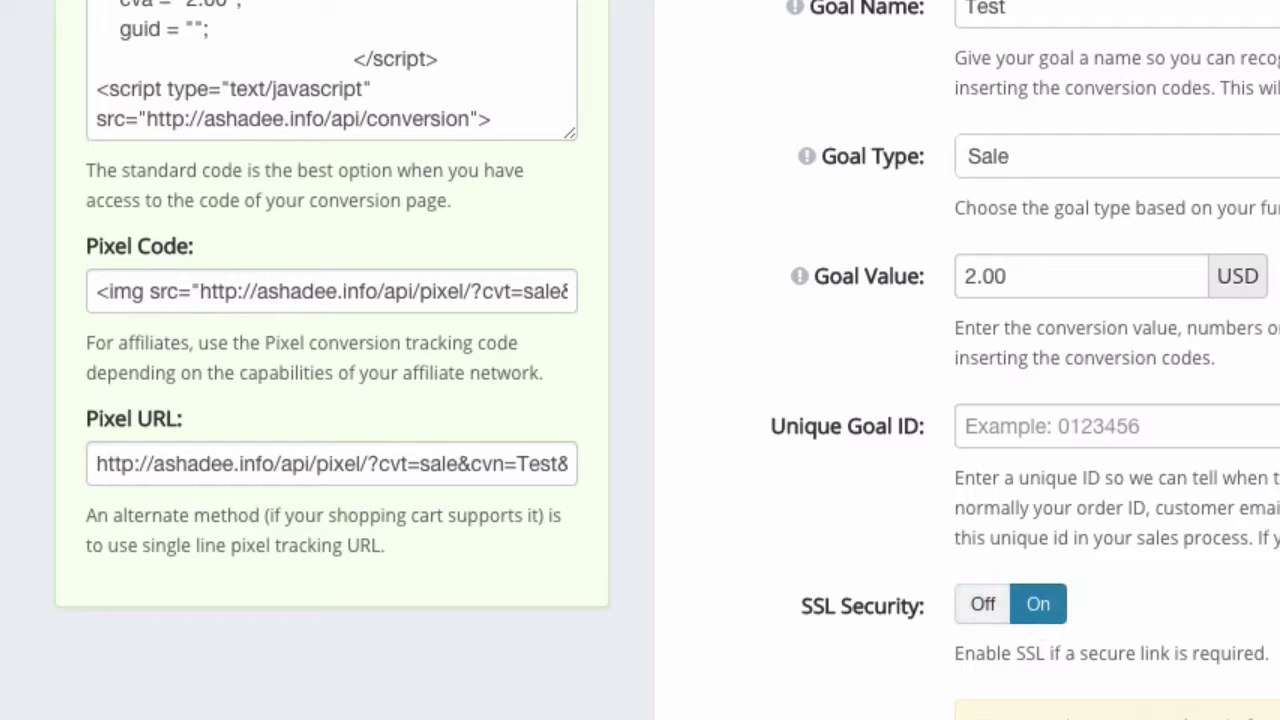
Enlarge the Standard Code box to show the goal's complete conversion code and select all of it.
scroll(780, 562, up, 2)
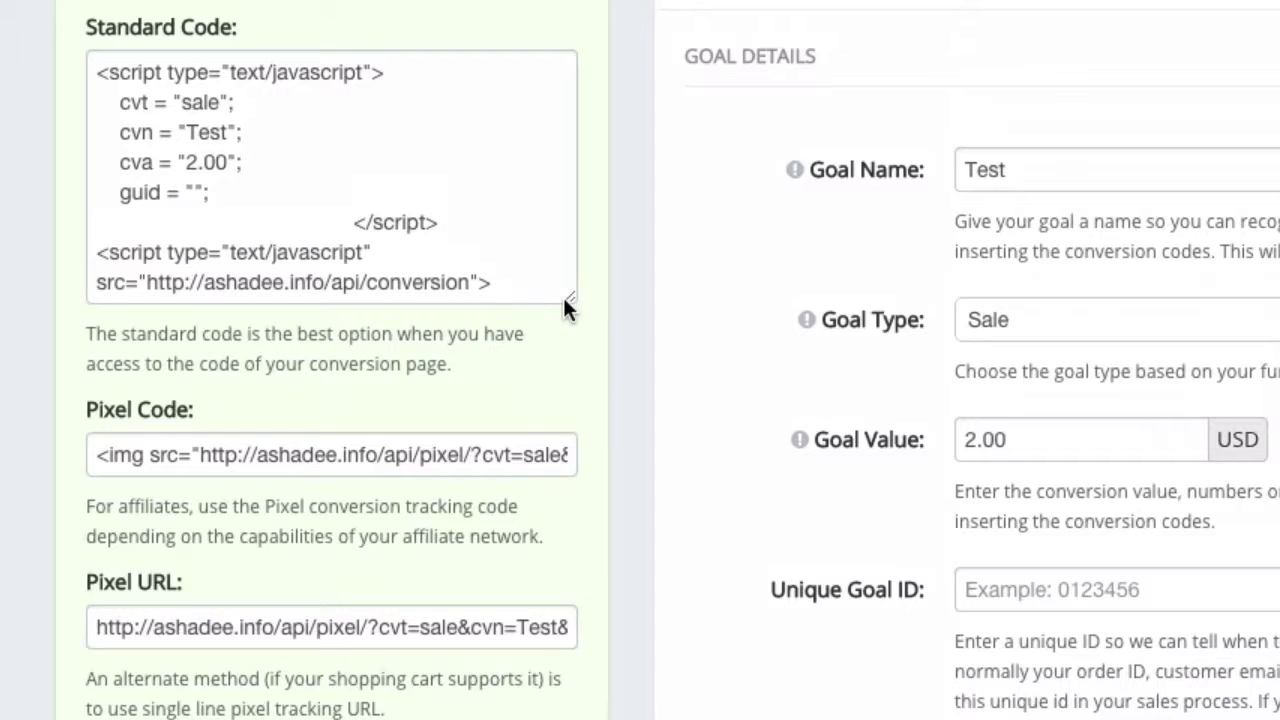
drag(574, 297, 570, 556)
drag(545, 432, 90, 77)
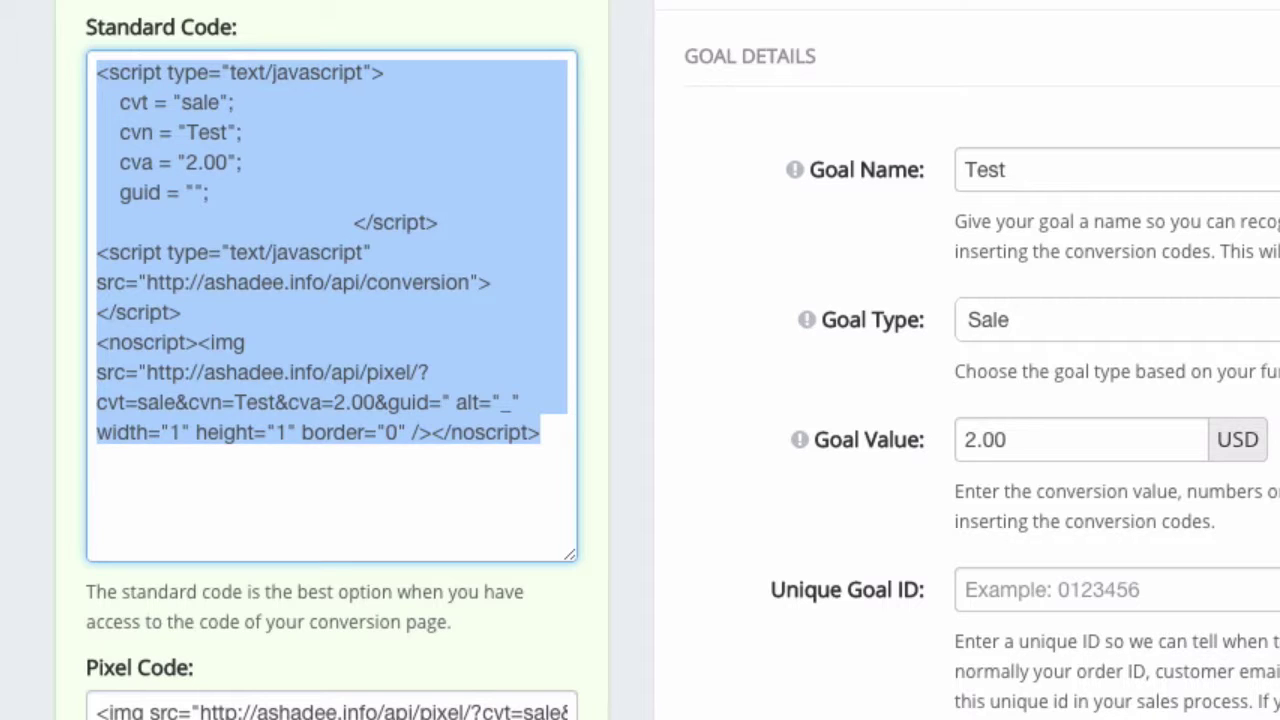
scroll(640, 360, down, 3)
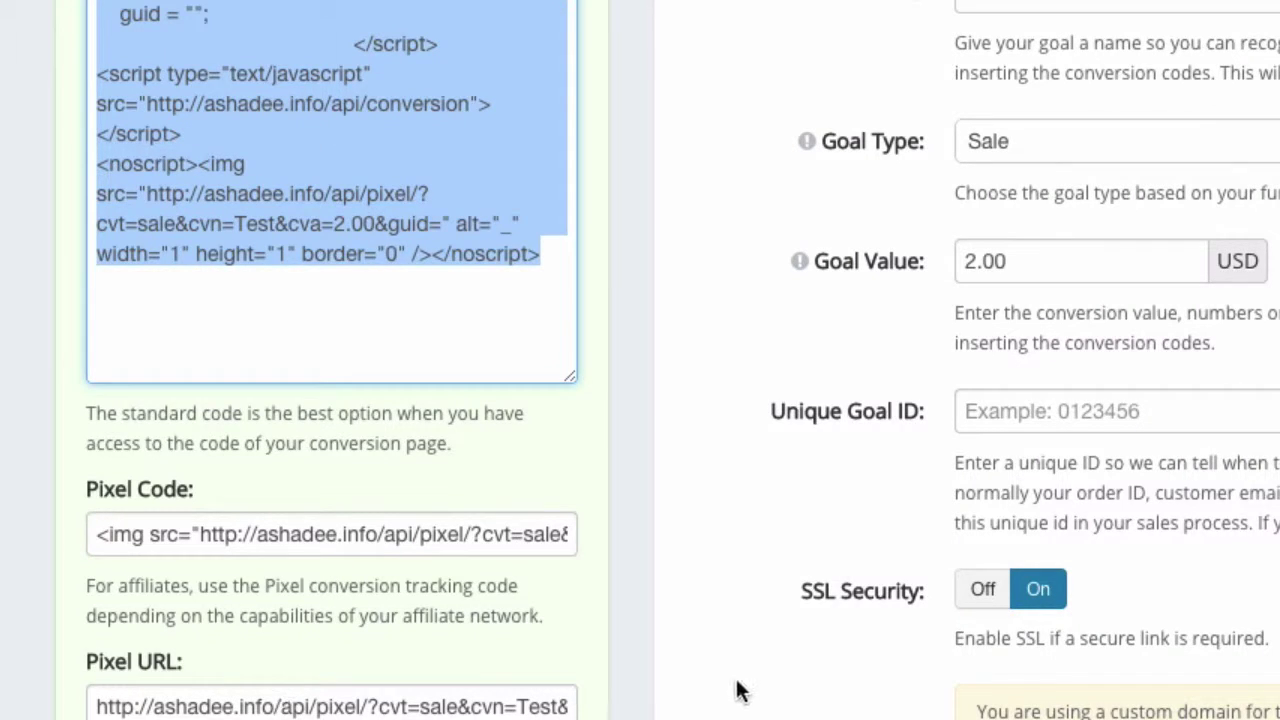
scroll(743, 686, up, 4)
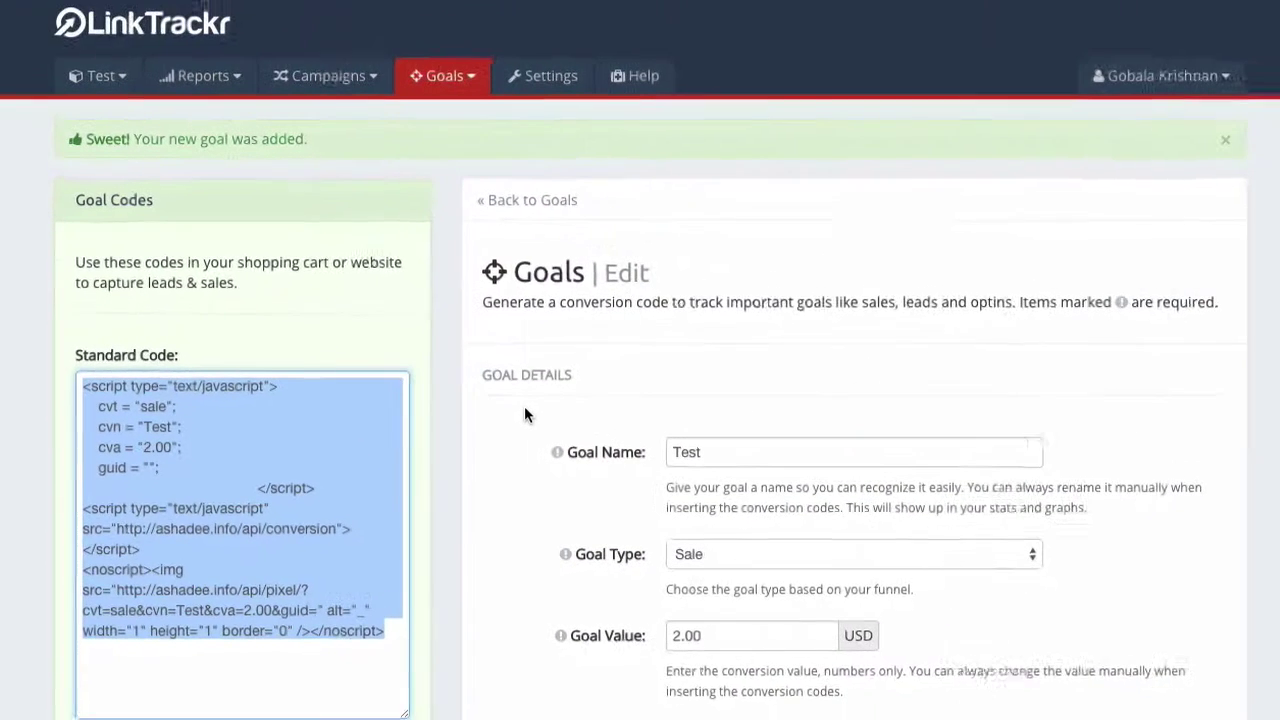